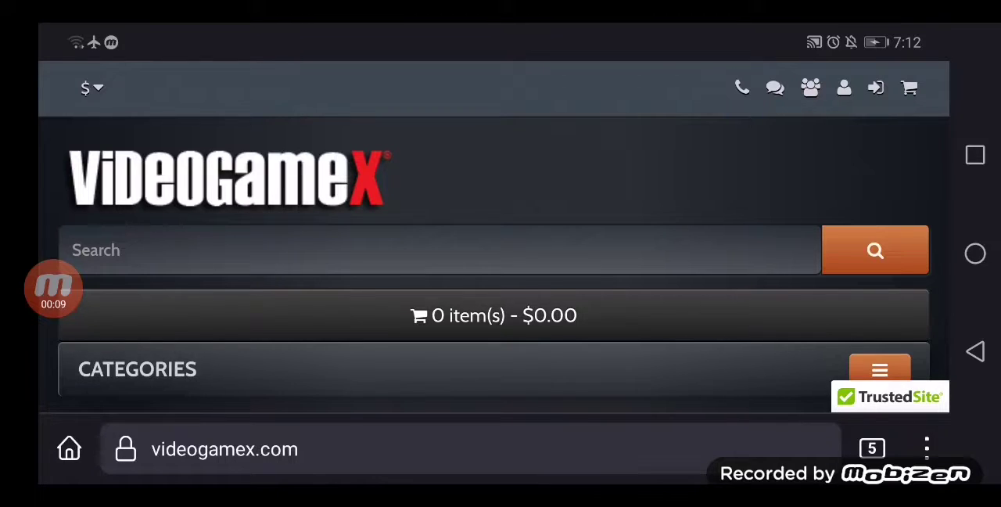
pyautogui.scroll(-5, 493, 274)
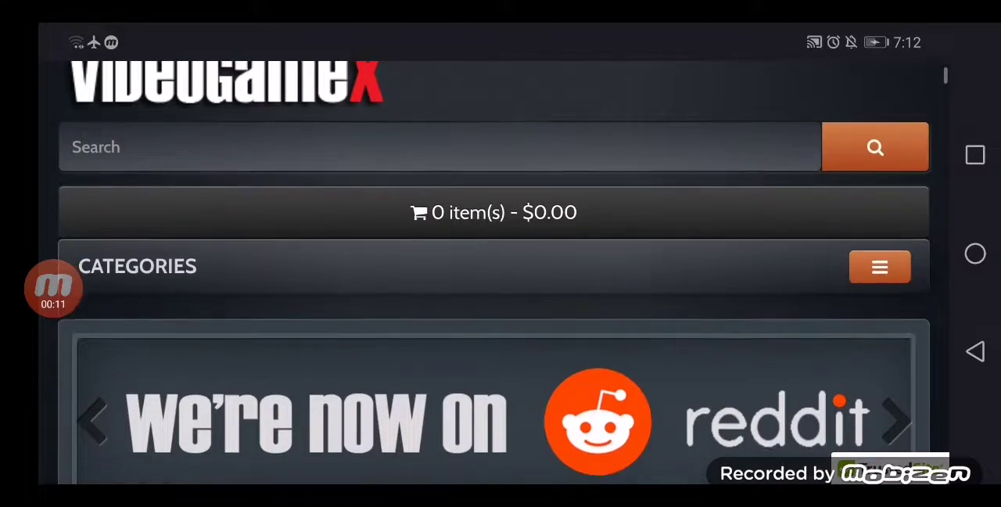
pyautogui.scroll(-2, 493, 274)
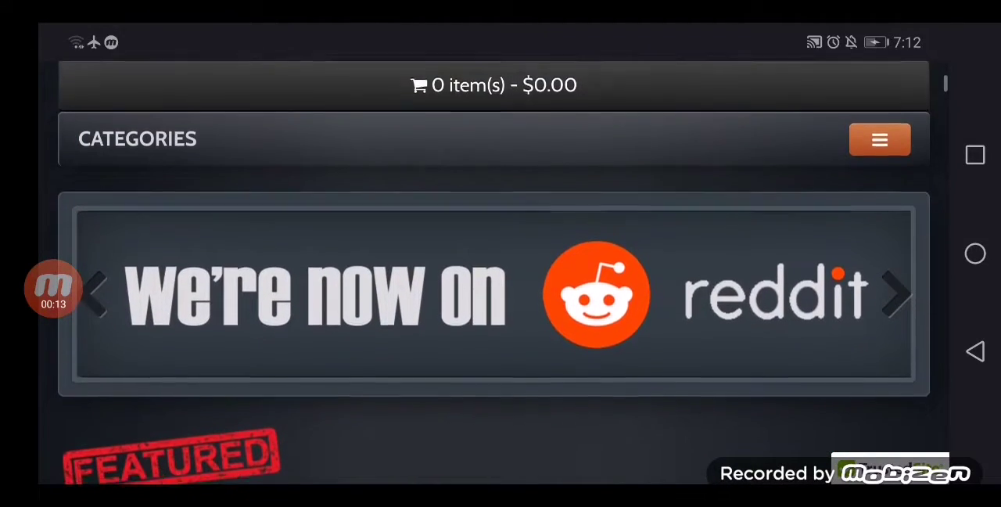
pyautogui.scroll(-2, 493, 274)
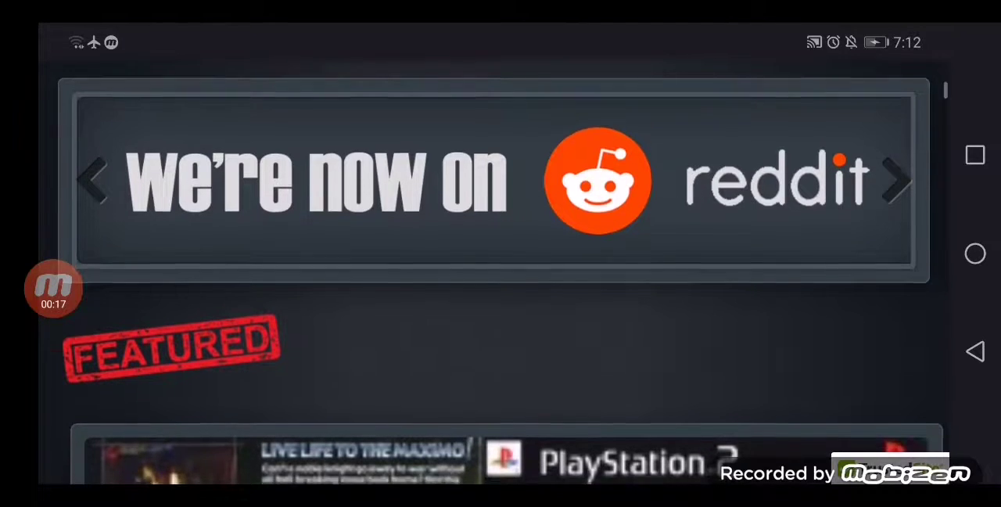
pyautogui.scroll(-3, 493, 274)
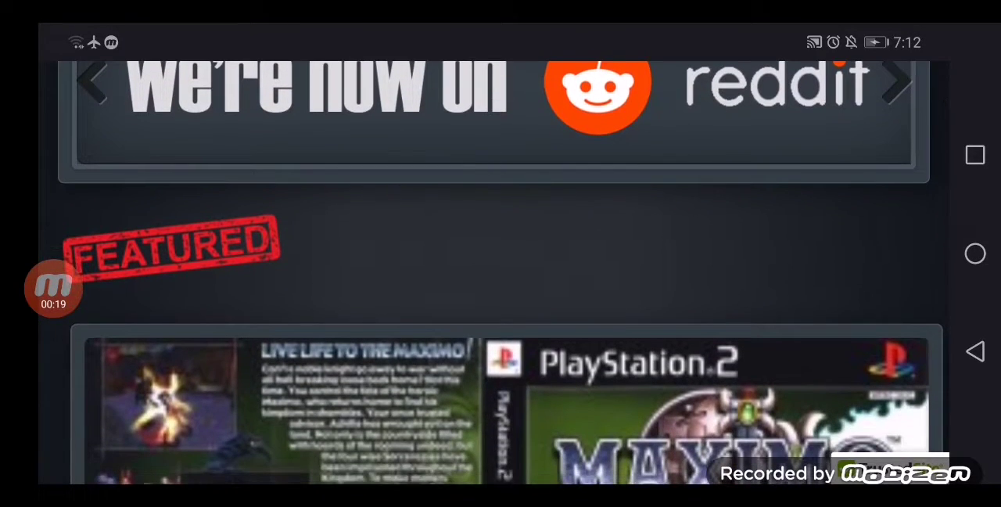
pyautogui.scroll(-2, 501, 274)
pyautogui.scroll(-2, 501, 274)
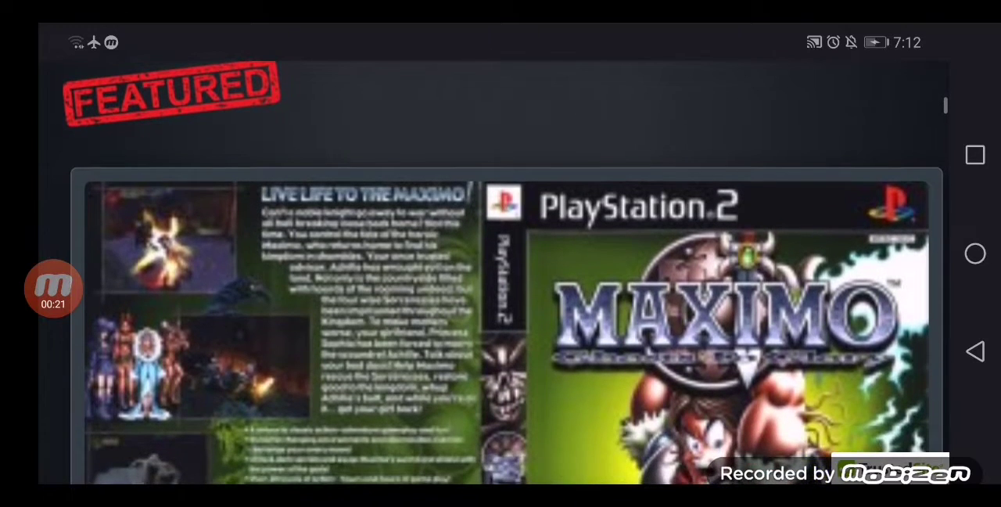
pyautogui.scroll(-3, 501, 274)
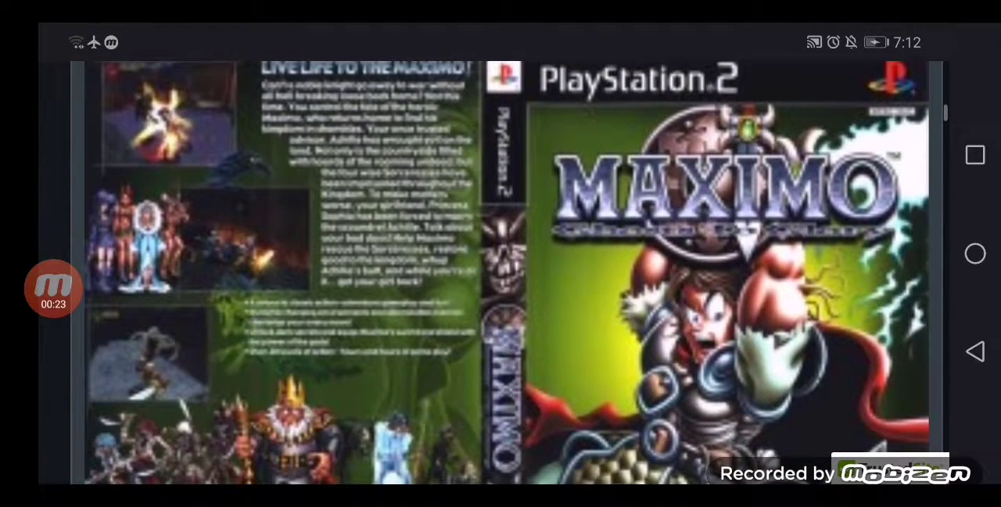
pyautogui.scroll(-1, 500, 273)
pyautogui.scroll(-1, 500, 274)
pyautogui.scroll(-1, 500, 274)
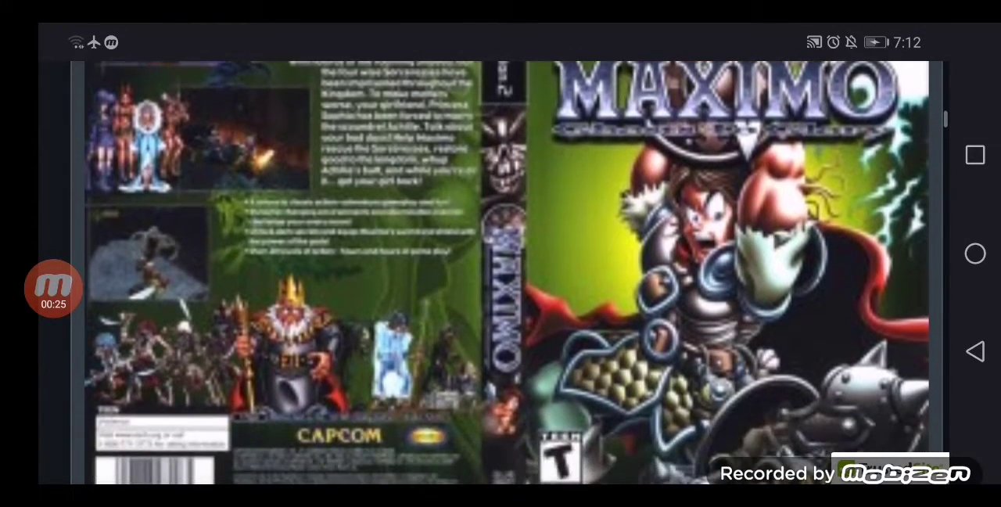
pyautogui.scroll(-2, 501, 273)
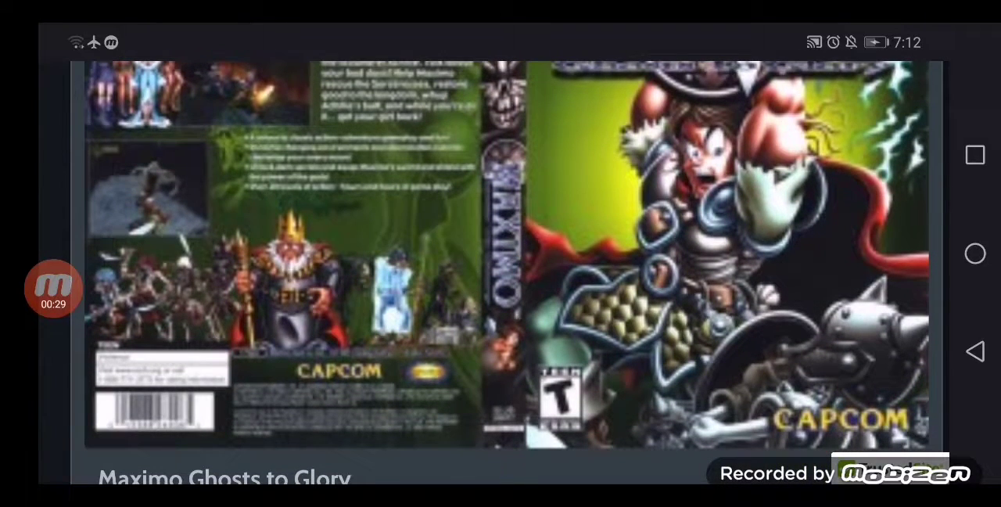
pyautogui.scroll(-1, 501, 274)
pyautogui.scroll(-2, 501, 274)
pyautogui.scroll(-1, 500, 273)
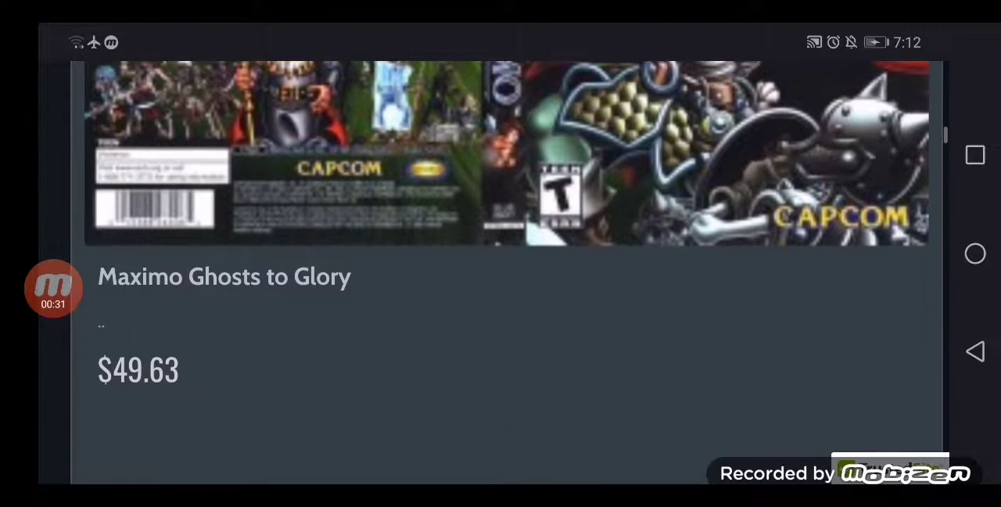
pyautogui.scroll(-2, 501, 274)
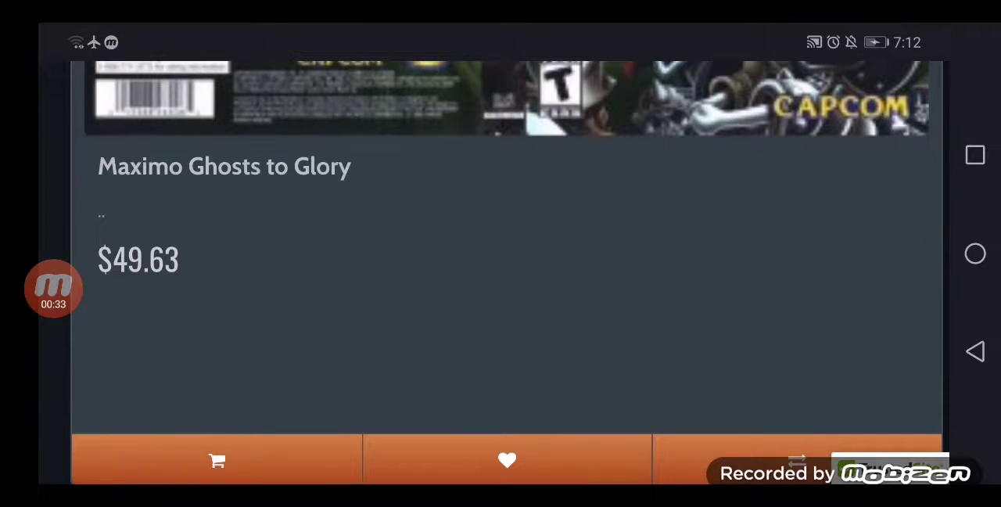
pyautogui.scroll(-1, 500, 273)
pyautogui.scroll(-2, 501, 274)
pyautogui.scroll(-2, 500, 274)
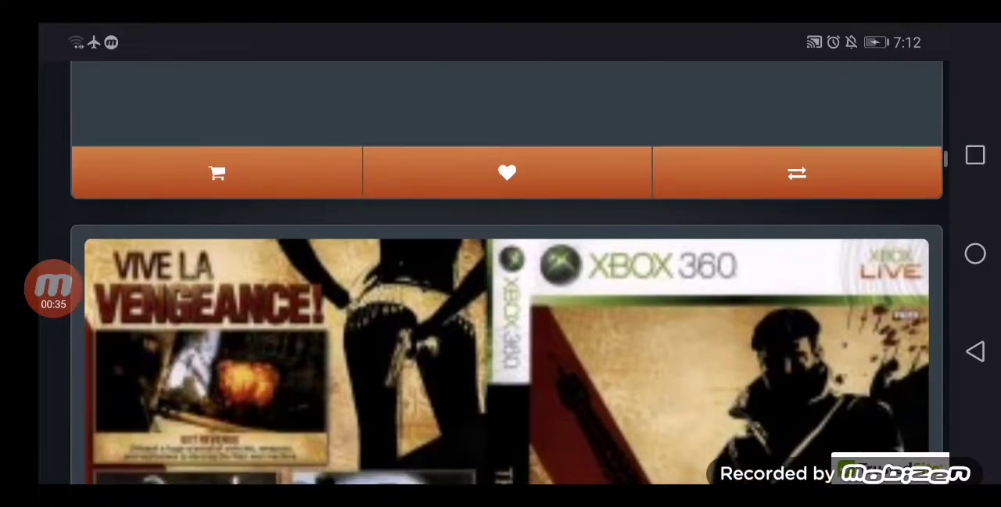
pyautogui.scroll(-1, 500, 274)
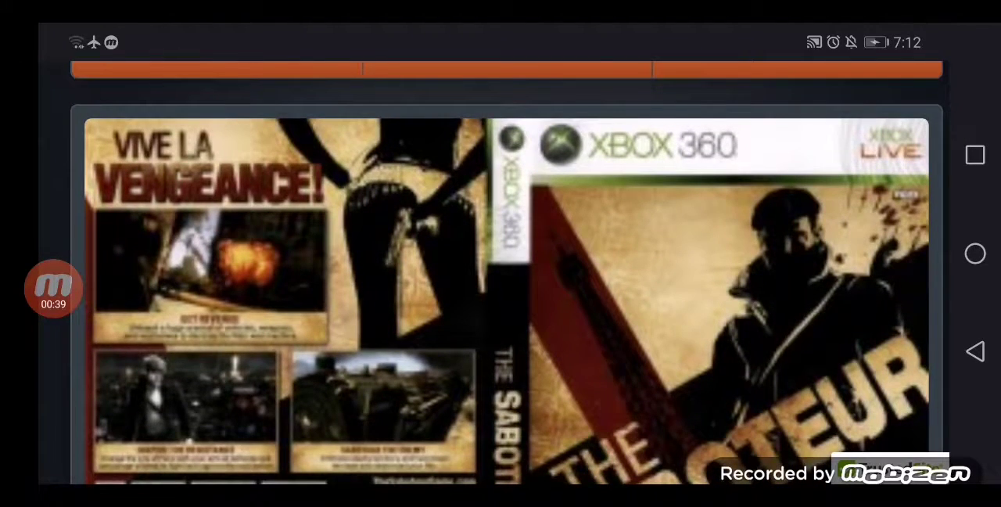
pyautogui.scroll(-1, 508, 273)
pyautogui.scroll(-2, 507, 272)
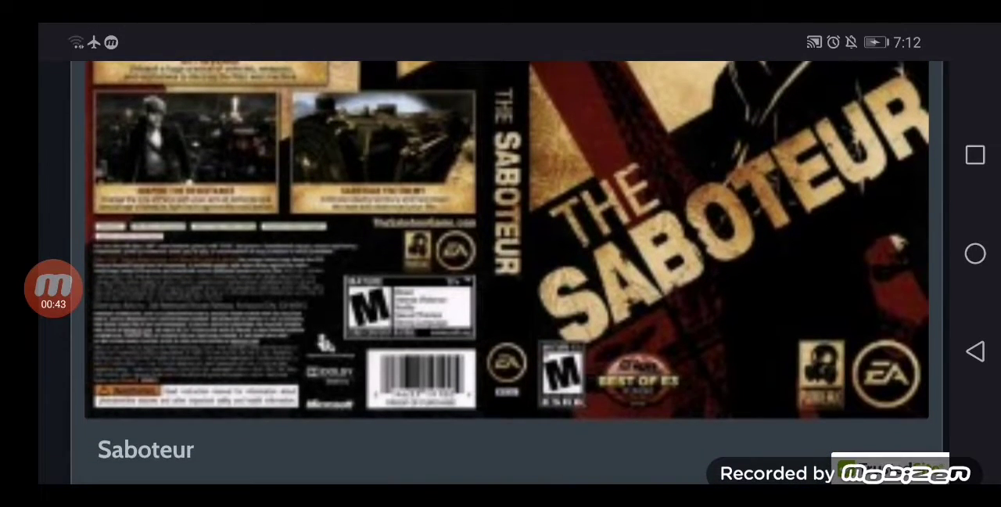
pyautogui.scroll(-2, 507, 272)
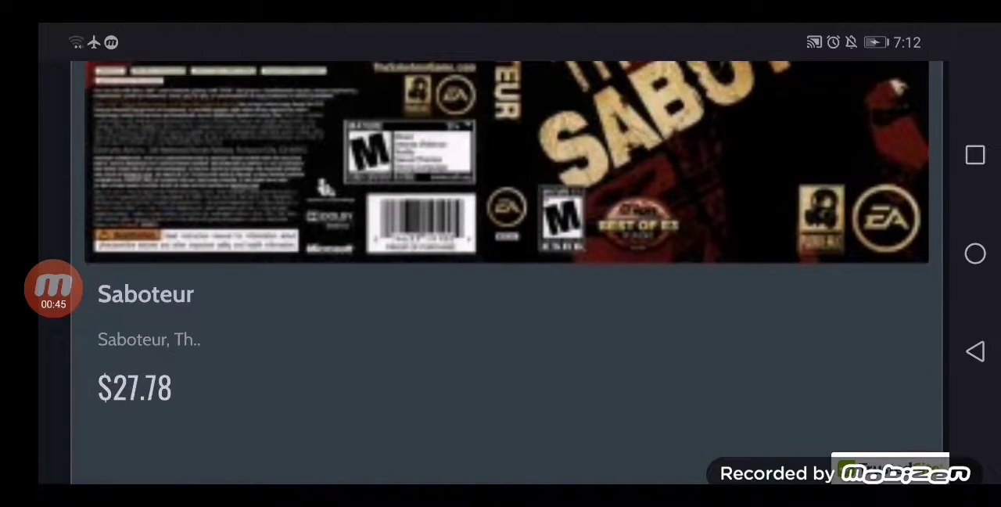
pyautogui.scroll(-2, 507, 272)
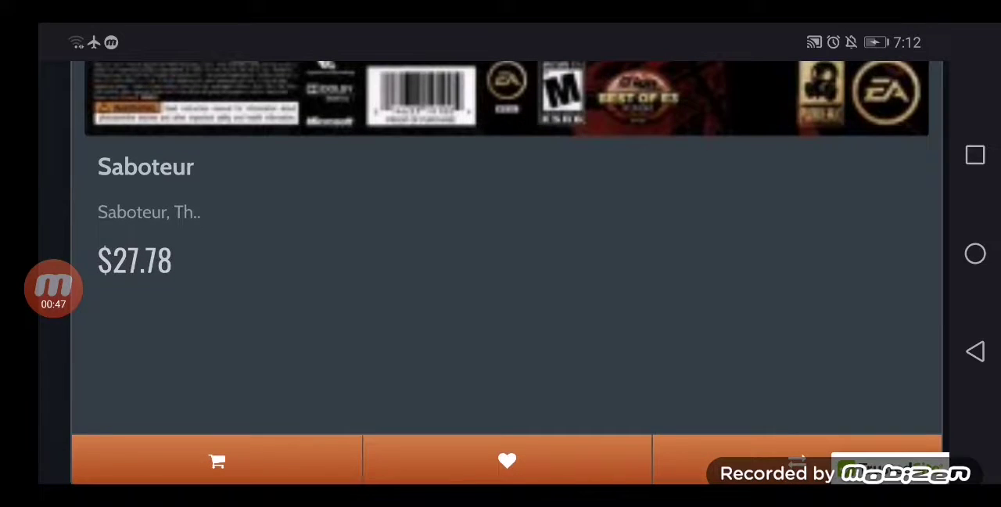
pyautogui.scroll(-2, 507, 272)
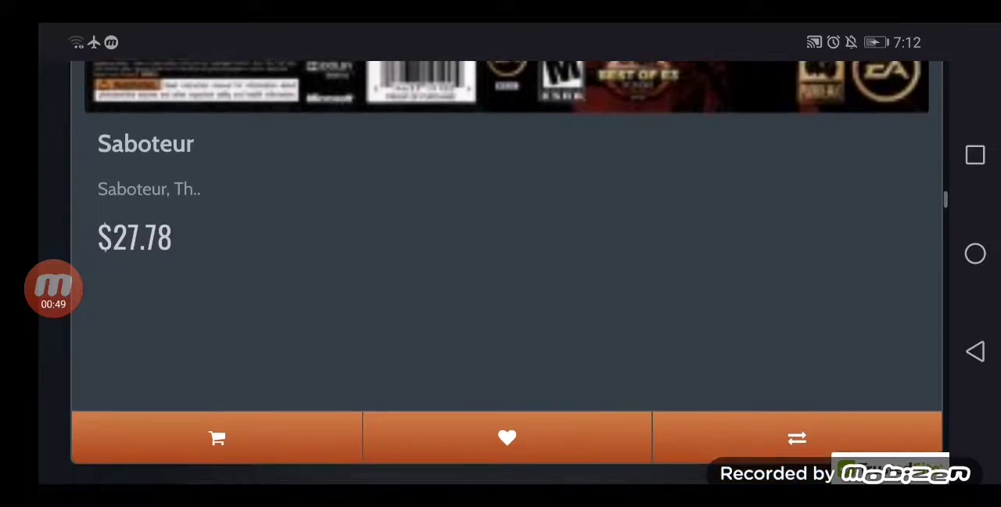
pyautogui.scroll(-2, 507, 272)
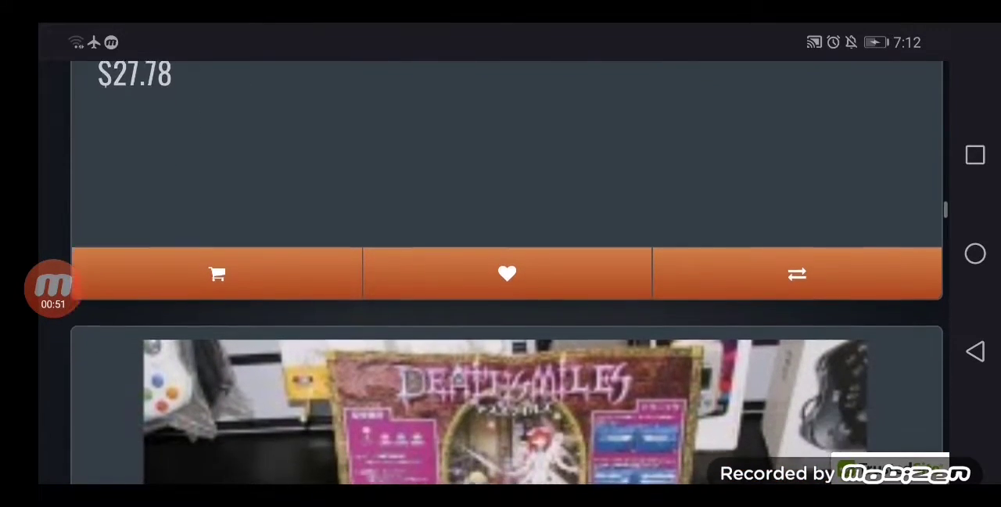
pyautogui.scroll(-1, 506, 313)
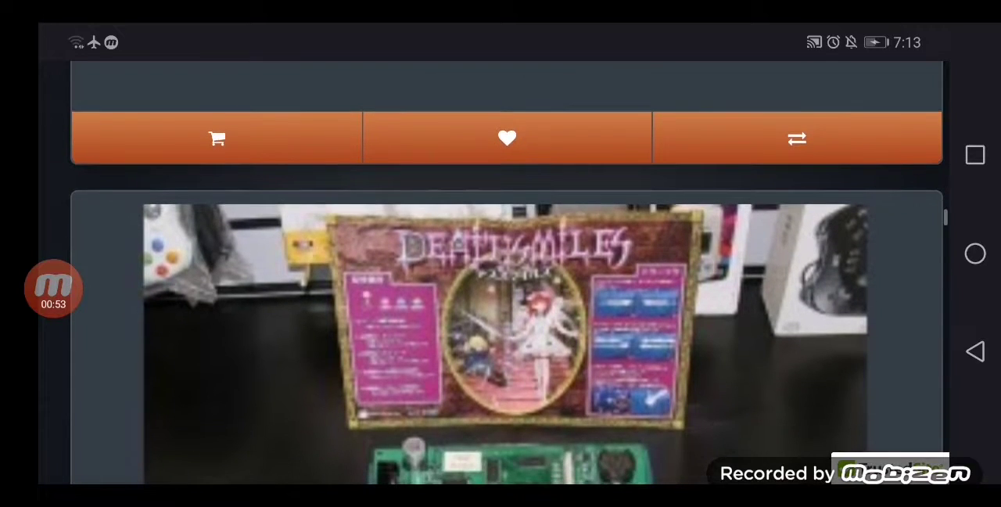
pyautogui.scroll(-2, 507, 313)
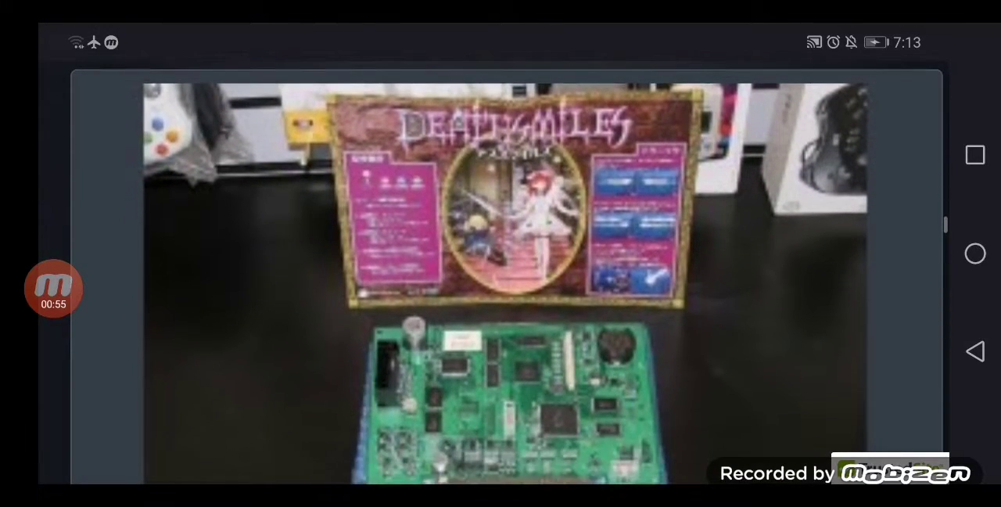
pyautogui.scroll(-2, 507, 274)
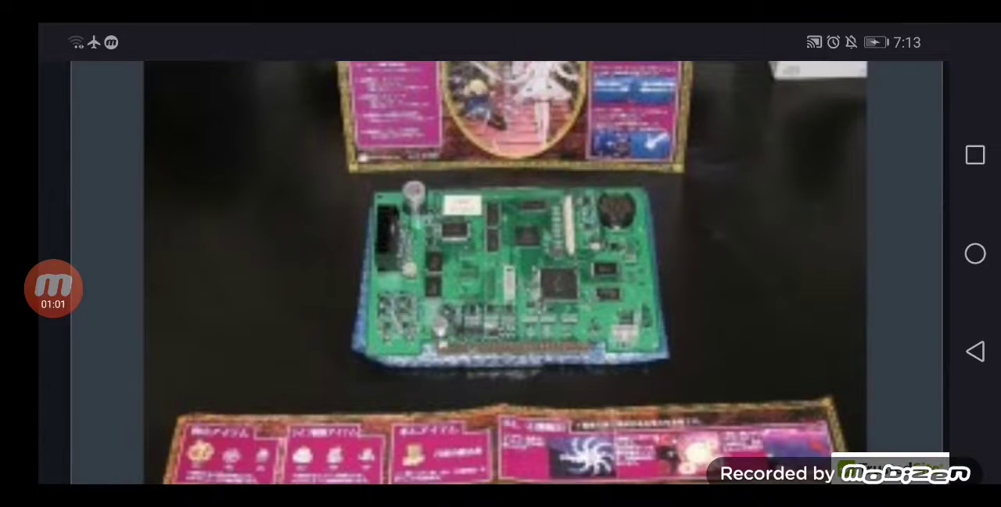
pyautogui.scroll(-2, 507, 273)
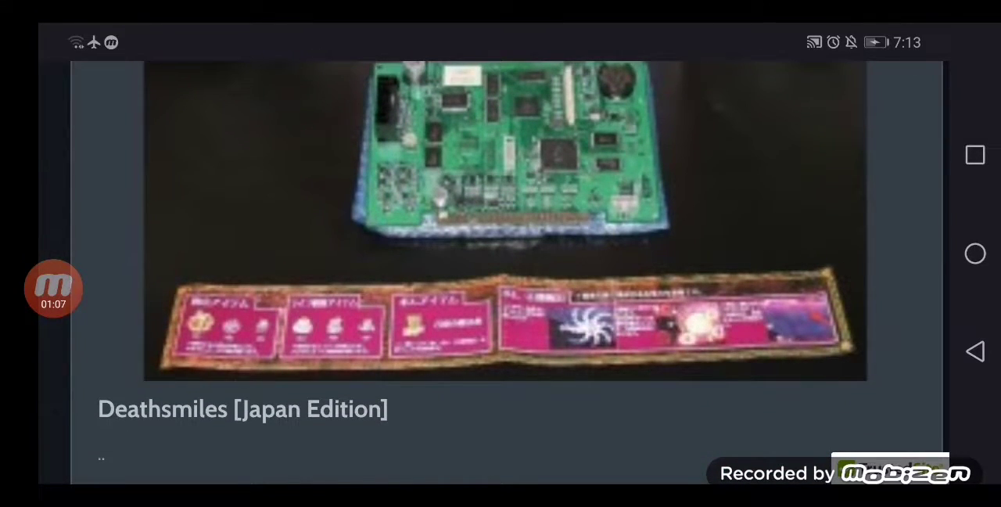
pyautogui.scroll(-3, 507, 274)
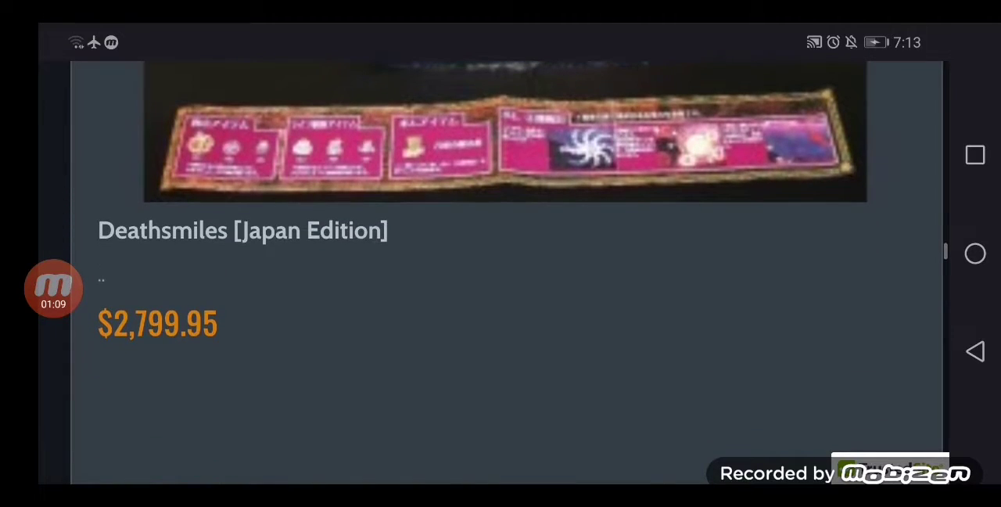
pyautogui.scroll(-2, 507, 274)
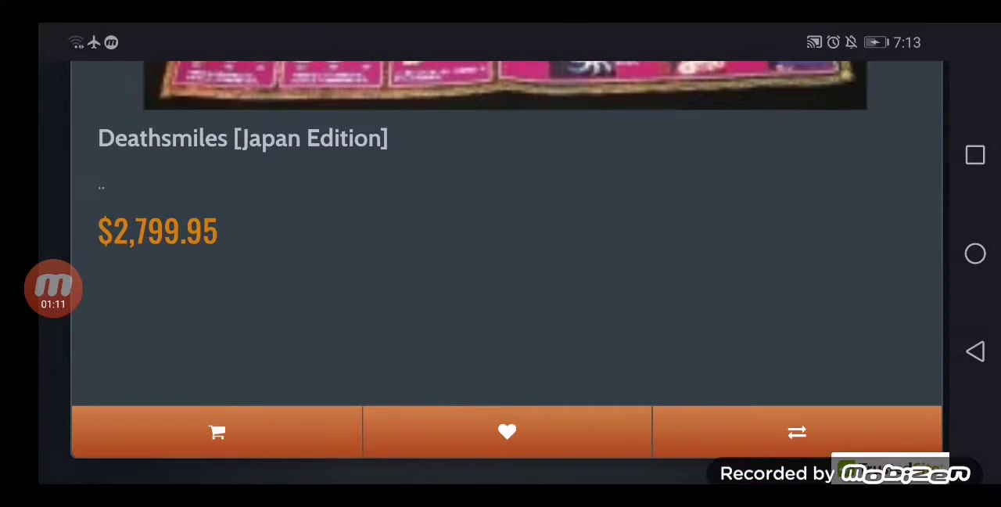
pyautogui.scroll(-2, 507, 274)
pyautogui.scroll(-2, 507, 274)
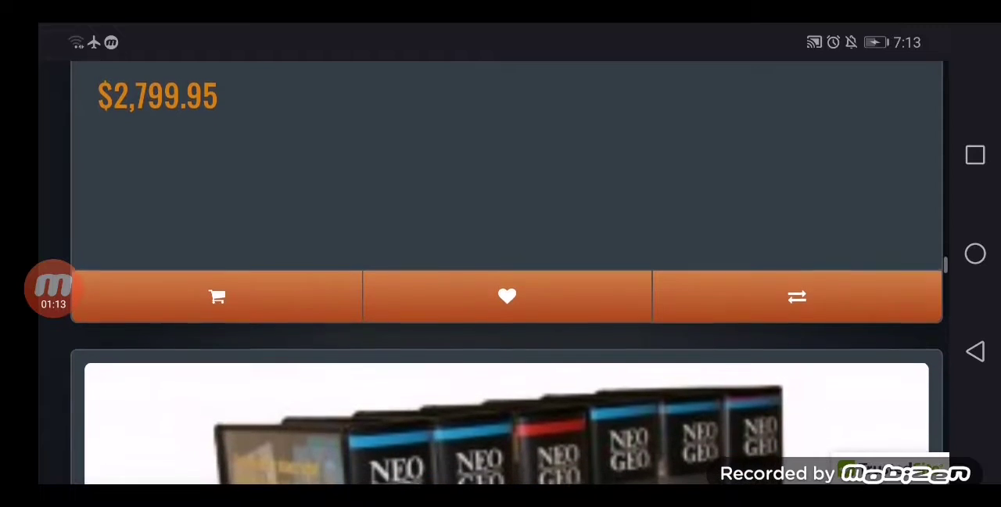
pyautogui.scroll(-2, 506, 274)
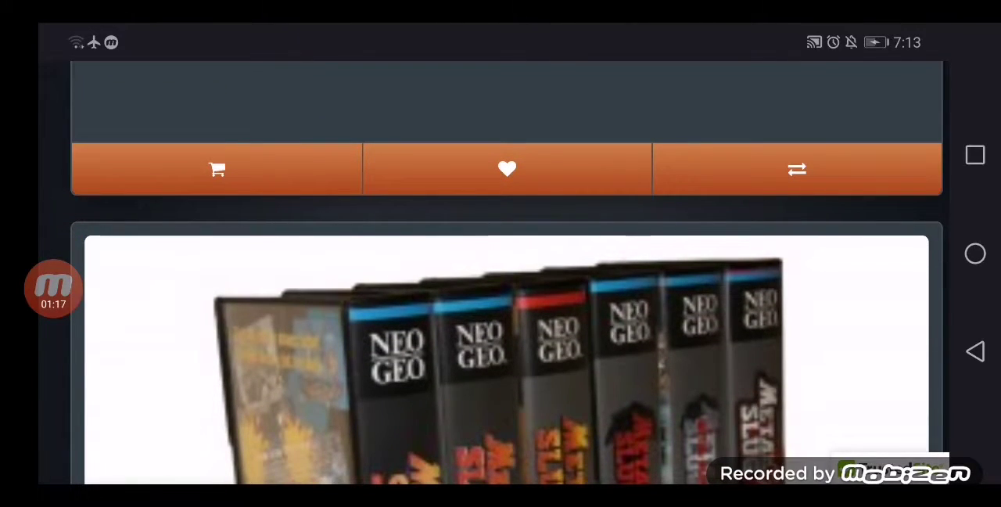
pyautogui.scroll(-3, 507, 313)
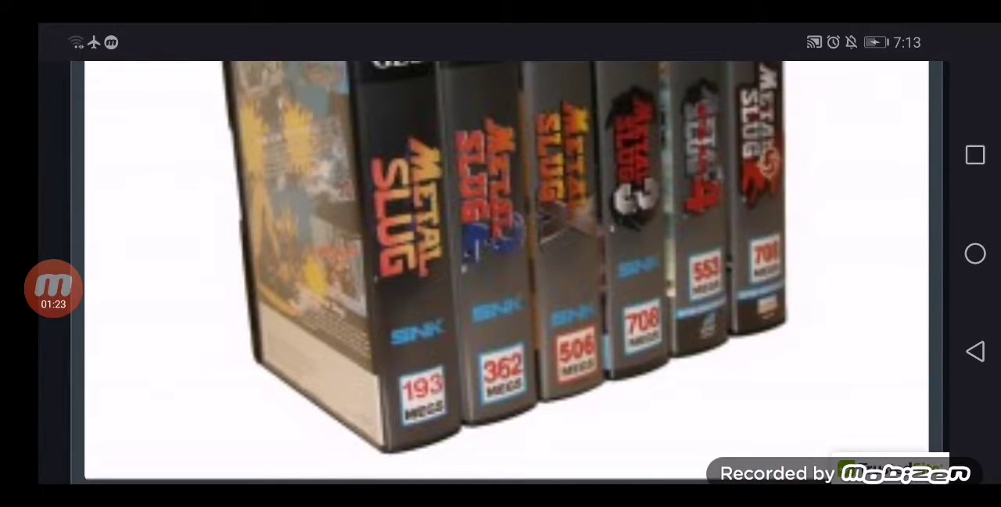
pyautogui.scroll(-2, 507, 274)
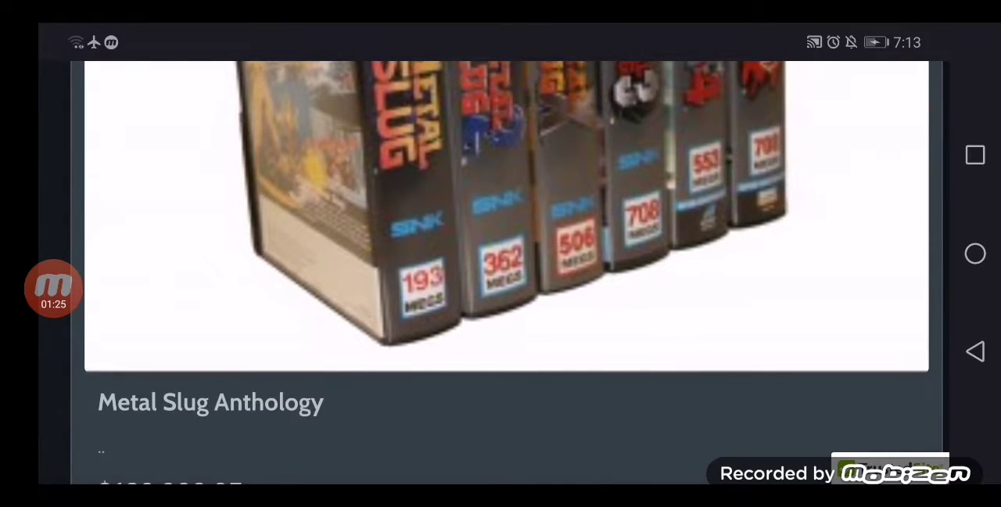
pyautogui.scroll(-2, 507, 274)
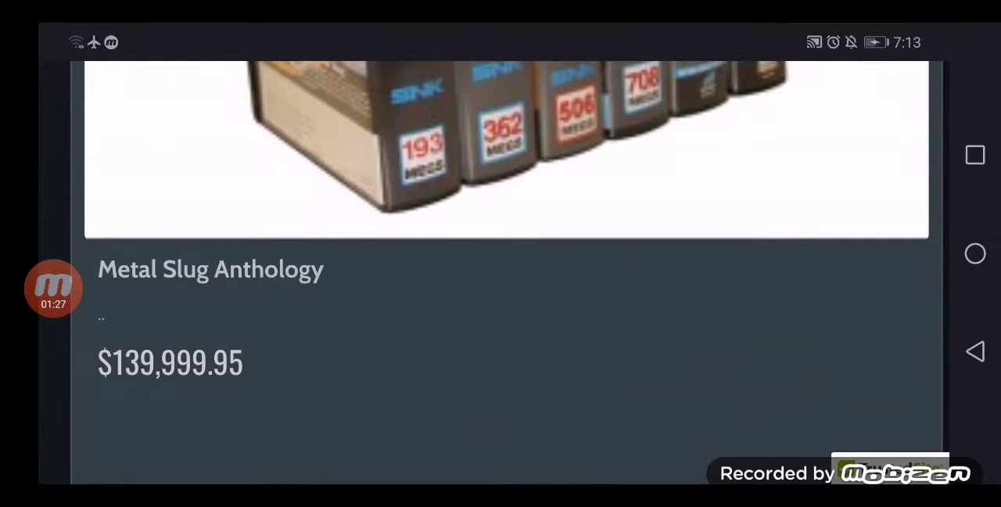
pyautogui.scroll(-3, 507, 274)
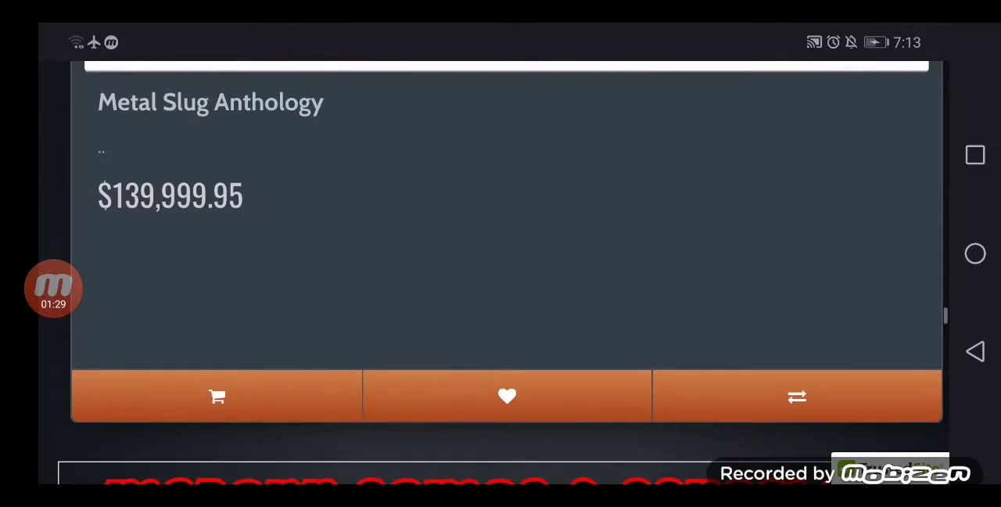
pyautogui.scroll(-2, 507, 273)
pyautogui.scroll(-1, 506, 274)
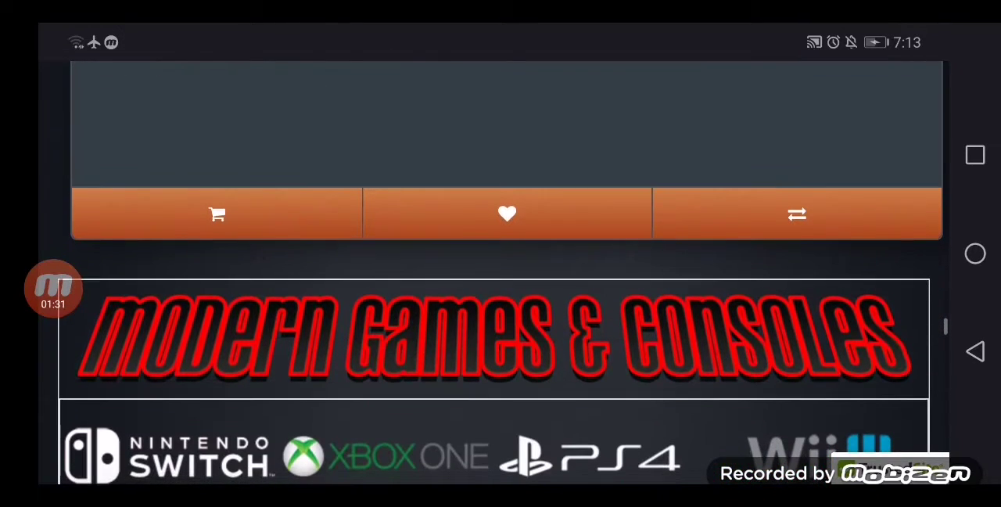
pyautogui.scroll(-2, 507, 313)
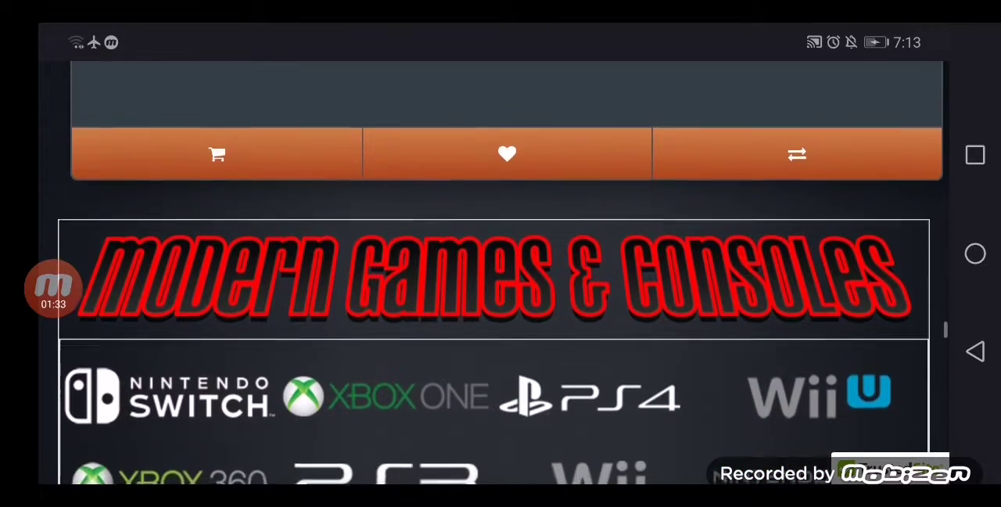
pyautogui.scroll(-1, 500, 313)
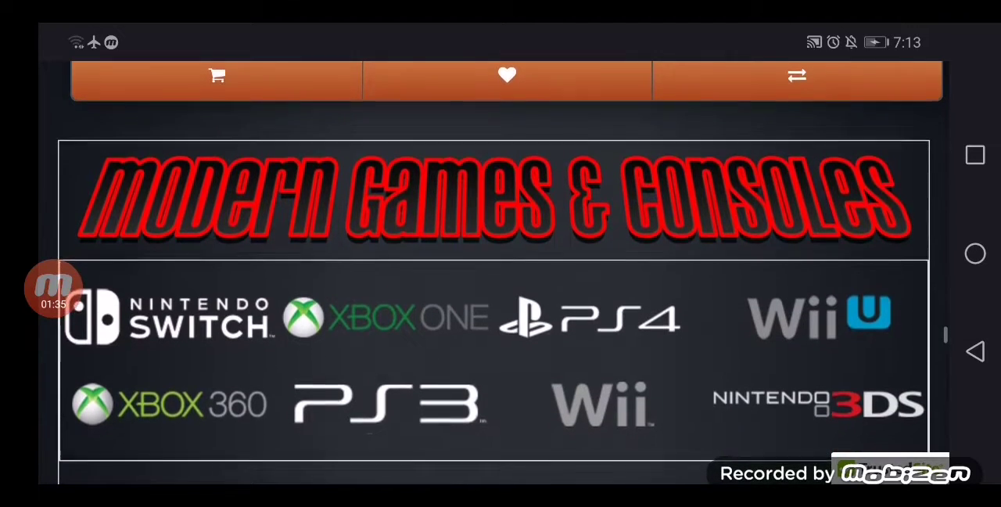
pyautogui.scroll(-1, 500, 313)
pyautogui.scroll(-2, 501, 312)
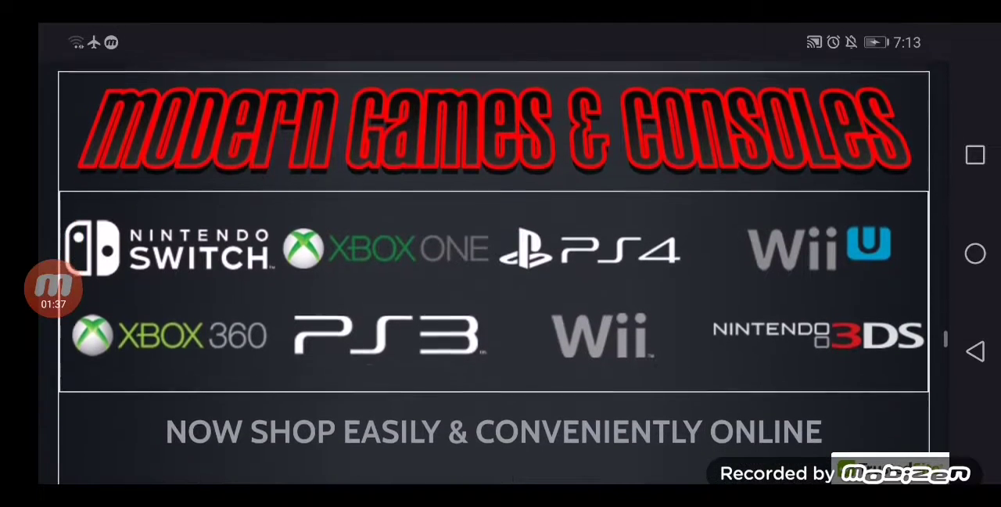
pyautogui.scroll(-1, 501, 312)
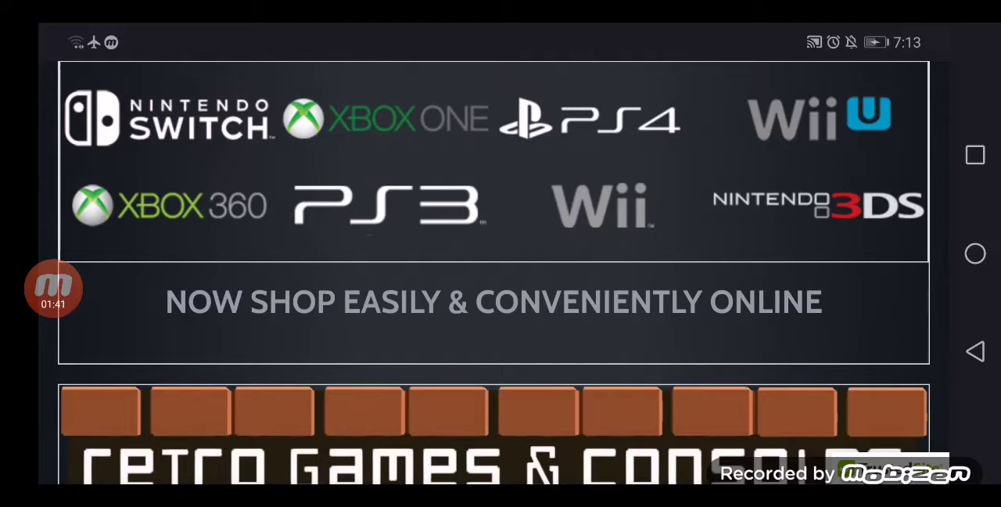
pyautogui.scroll(-1, 500, 312)
pyautogui.scroll(-1, 500, 313)
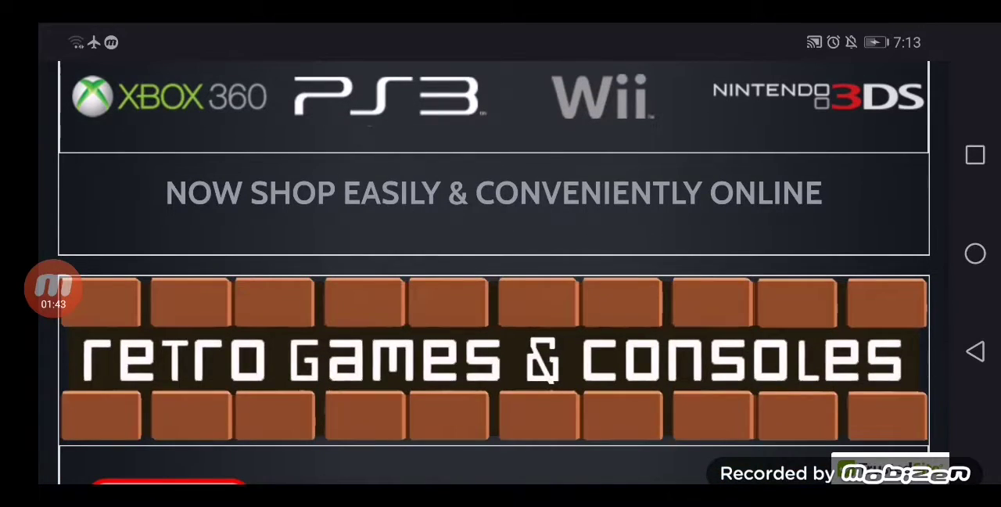
pyautogui.scroll(-2, 500, 313)
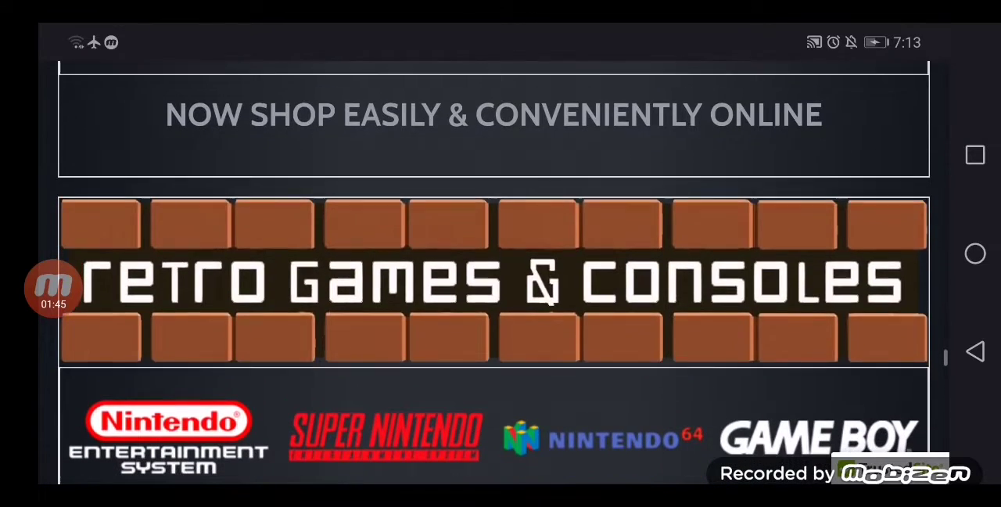
pyautogui.scroll(-3, 501, 313)
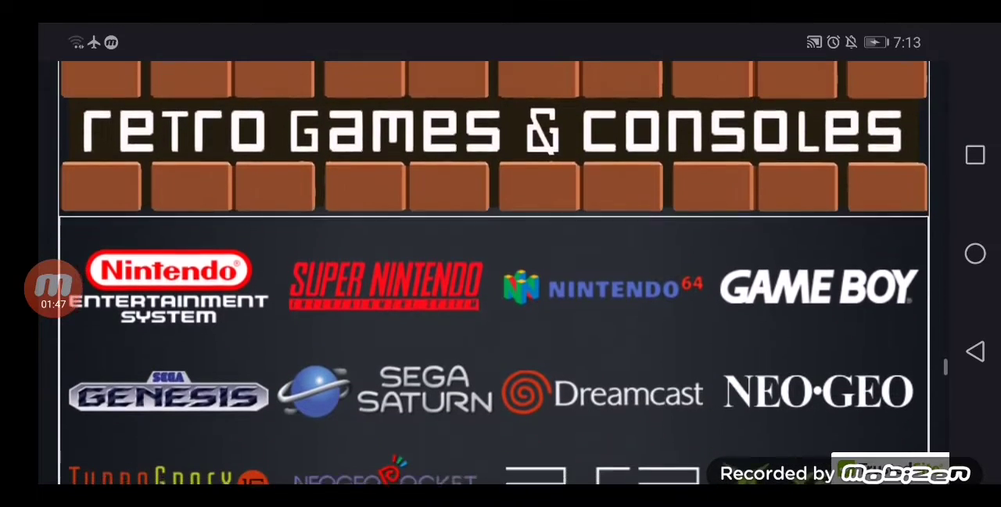
pyautogui.scroll(-1, 501, 313)
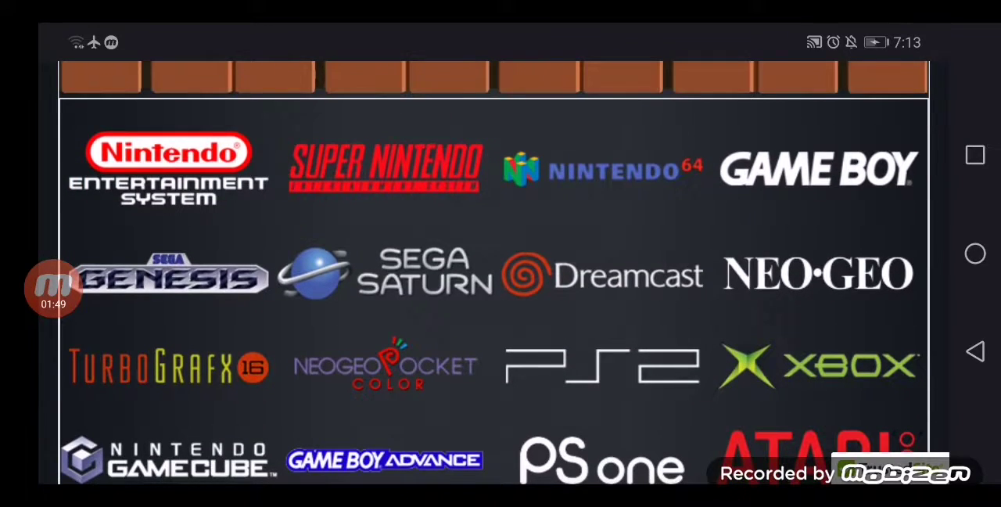
pyautogui.scroll(-1, 494, 272)
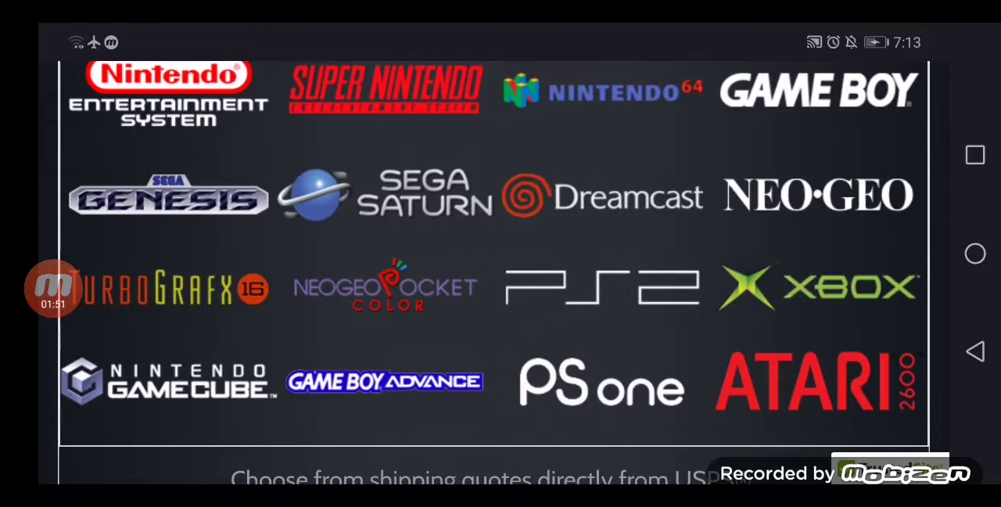
pyautogui.scroll(-2, 494, 272)
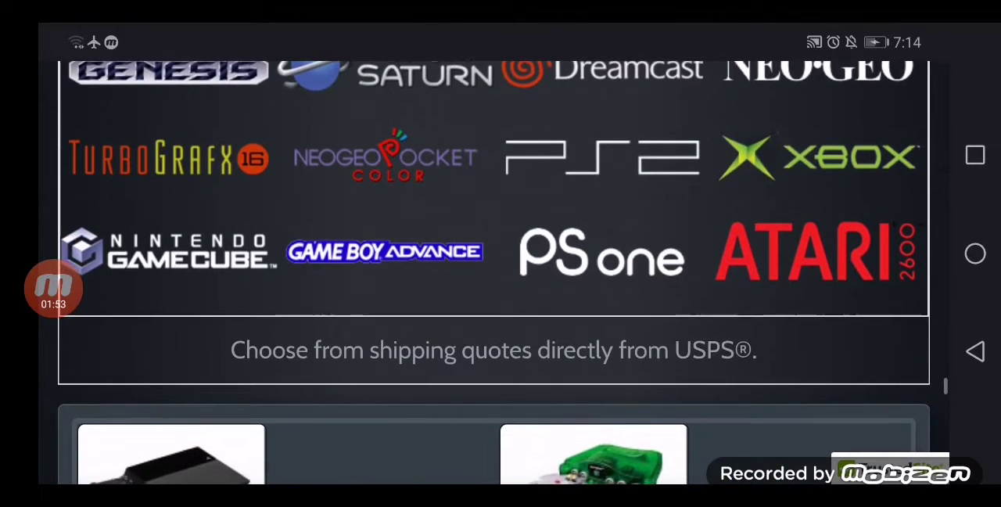
pyautogui.scroll(-2, 500, 273)
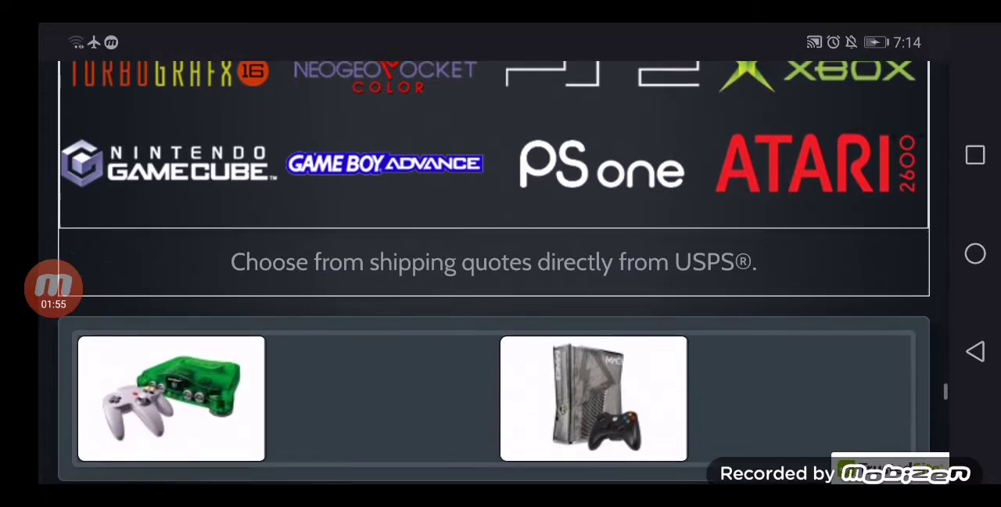
pyautogui.scroll(-2, 494, 272)
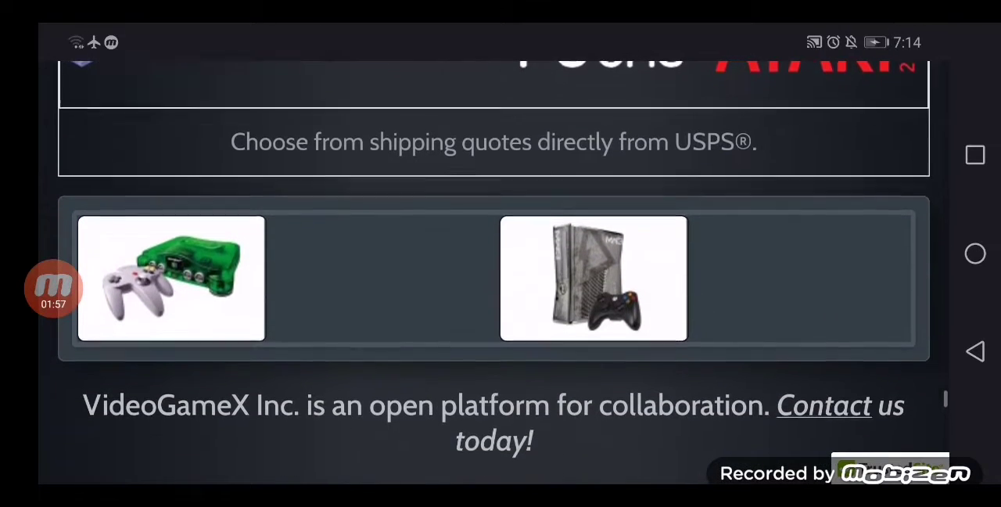
pyautogui.scroll(-2, 494, 272)
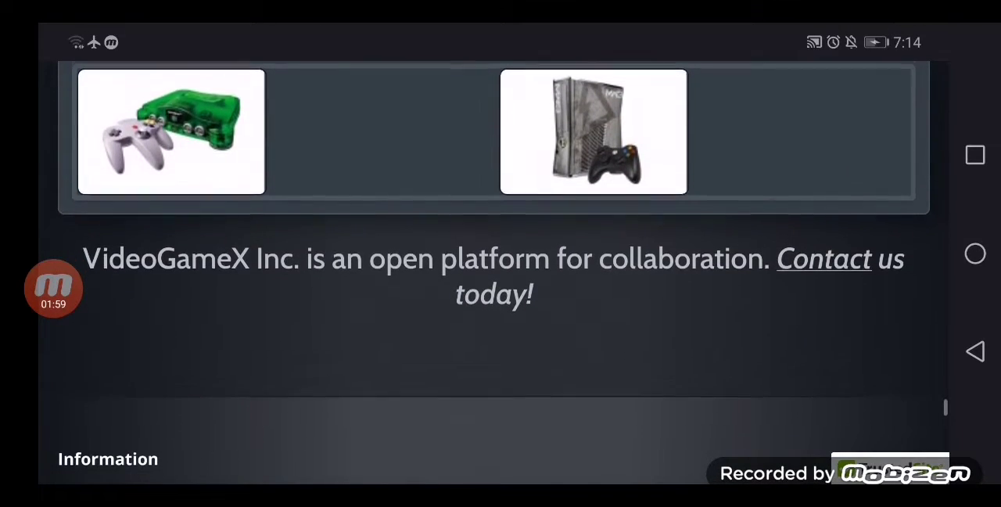
pyautogui.scroll(-2, 493, 272)
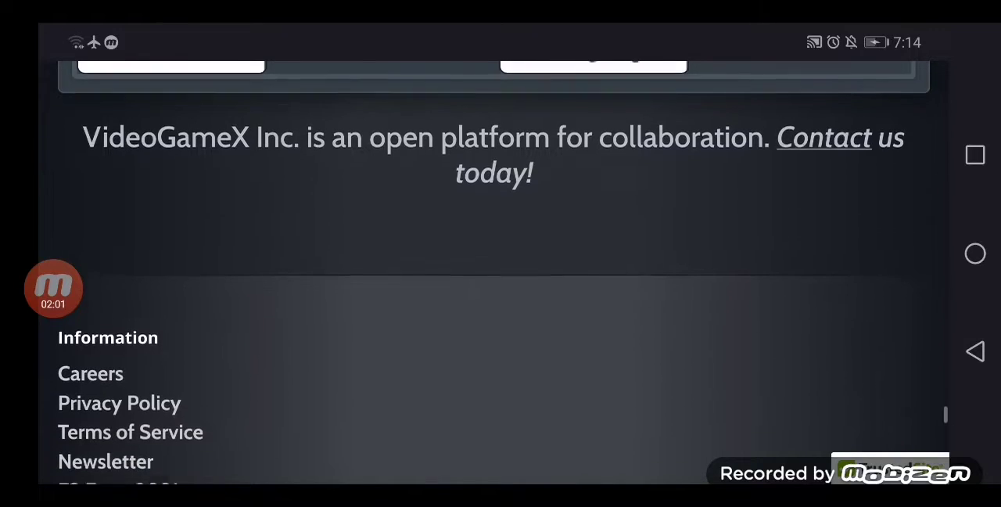
pyautogui.scroll(-1, 494, 272)
pyautogui.scroll(-1, 493, 272)
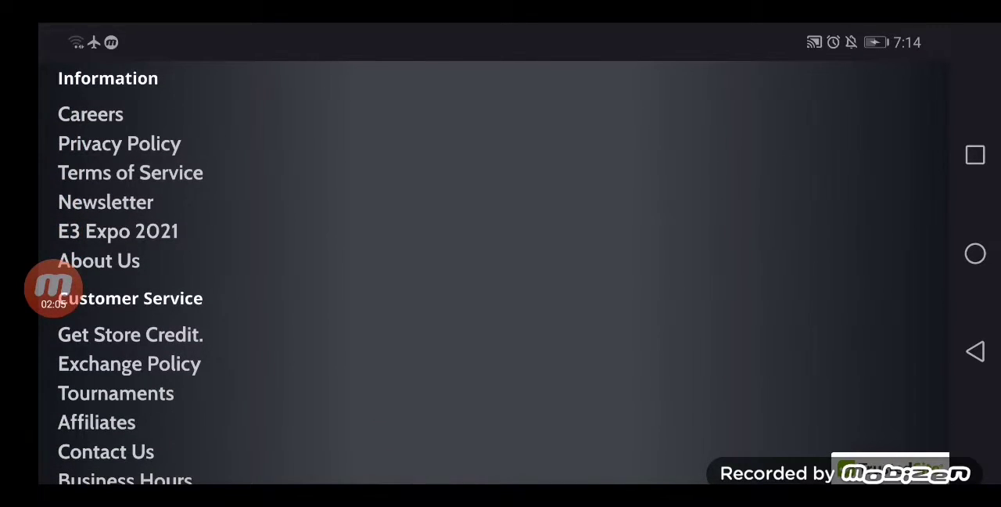
pyautogui.scroll(-2, 493, 272)
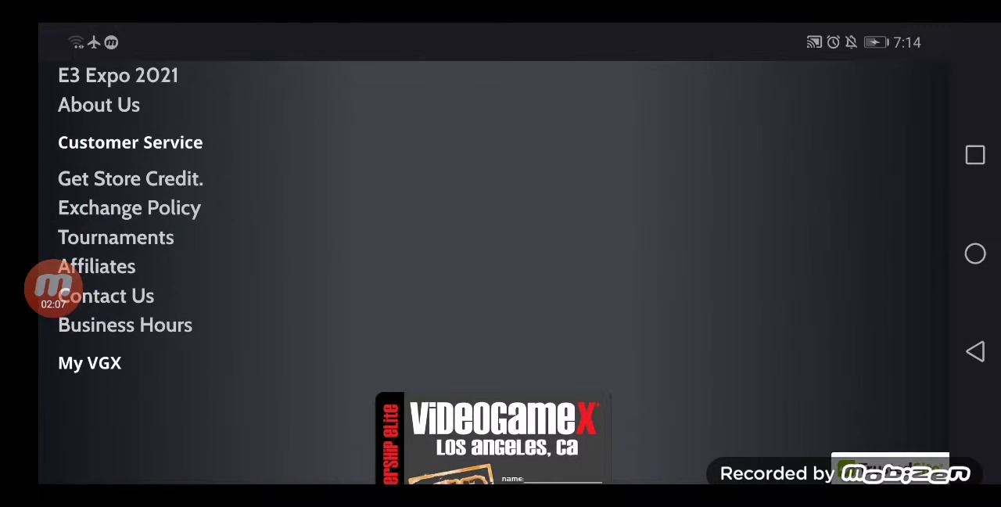
pyautogui.scroll(-2, 494, 272)
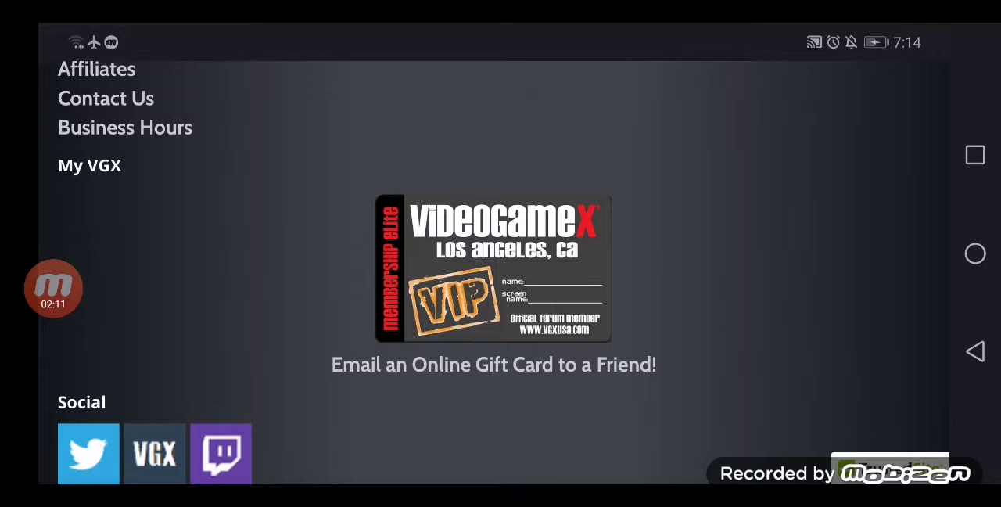
pyautogui.scroll(-2, 494, 272)
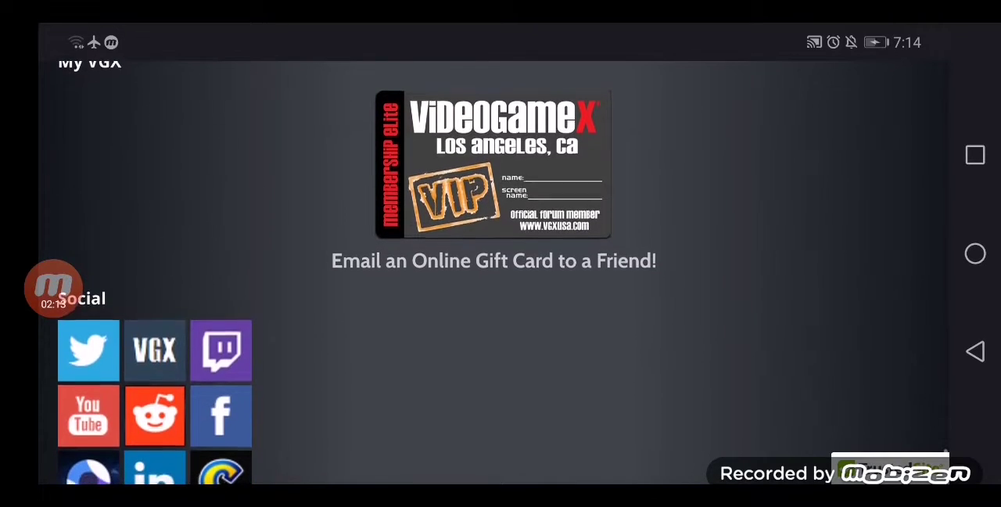
pyautogui.scroll(-1, 494, 272)
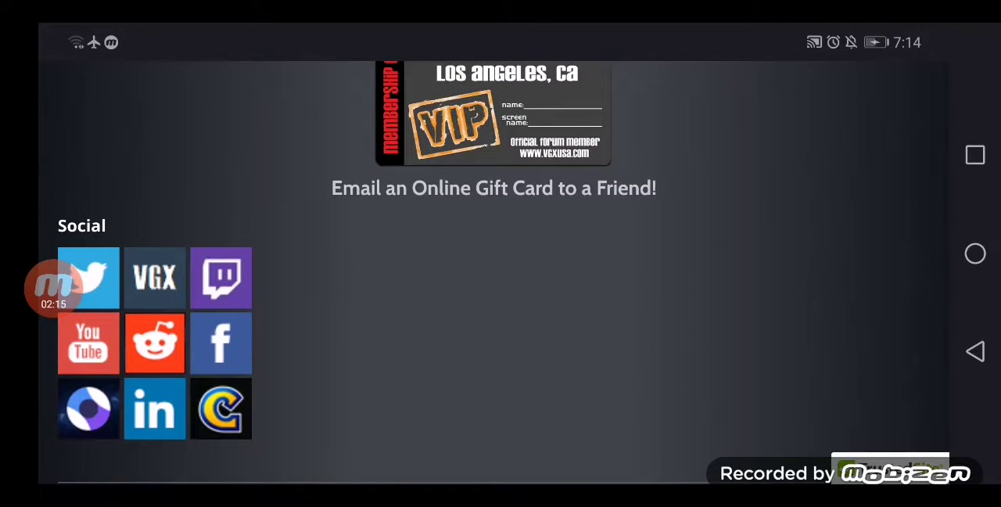
pyautogui.scroll(-2, 494, 273)
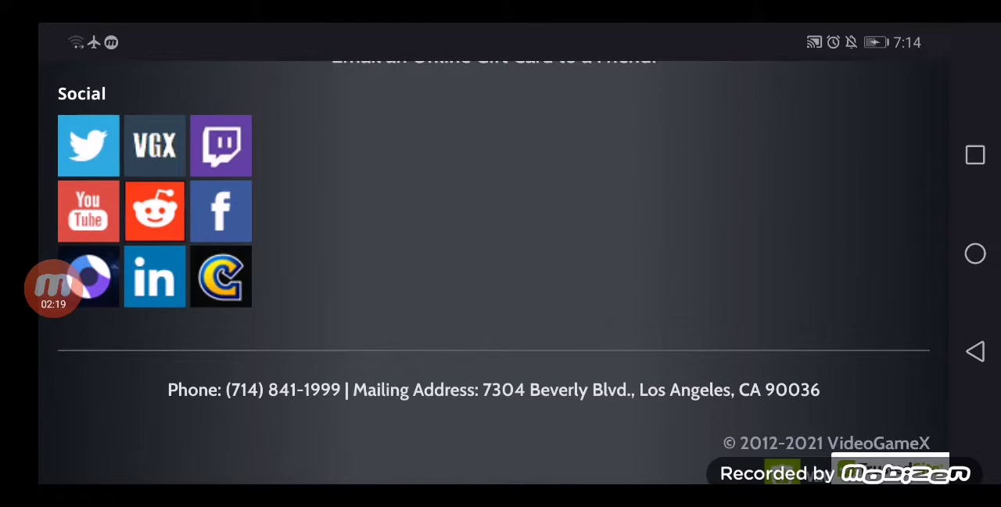
pyautogui.scroll(-1, 494, 272)
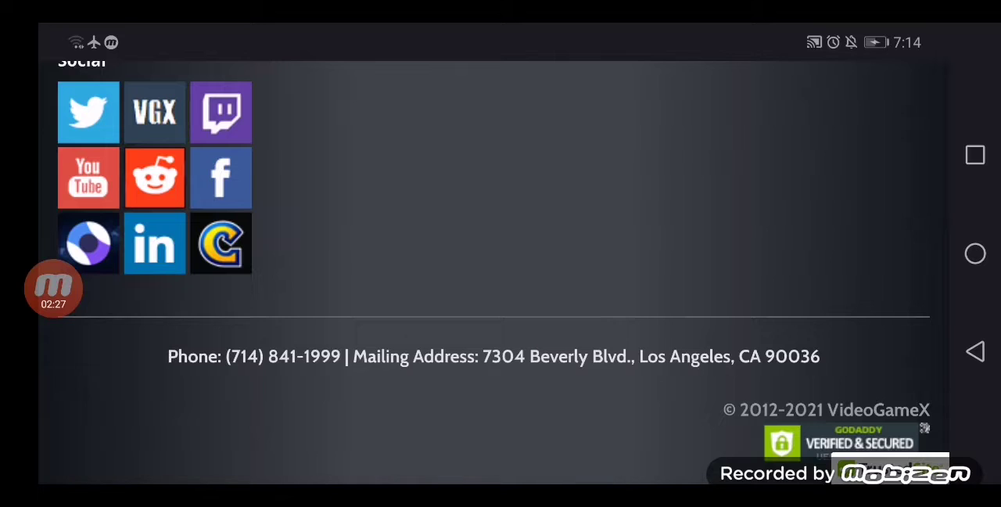
pyautogui.scroll(15, 500, 235)
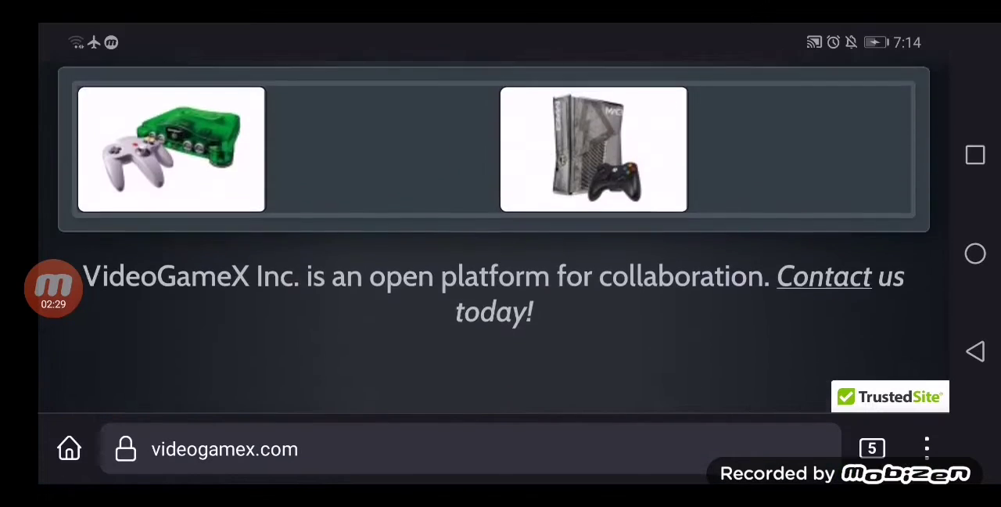
pyautogui.scroll(10, 501, 235)
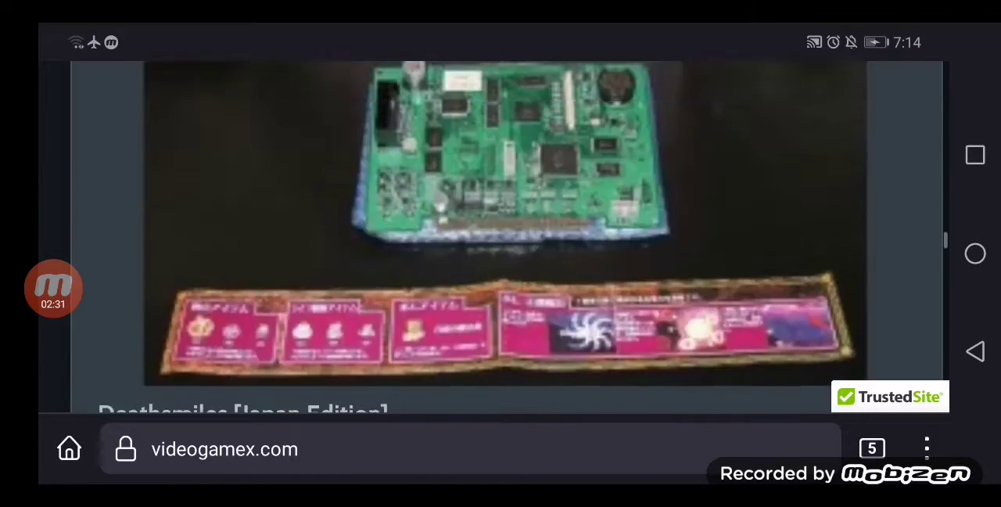
pyautogui.scroll(3, 501, 235)
pyautogui.scroll(3, 501, 234)
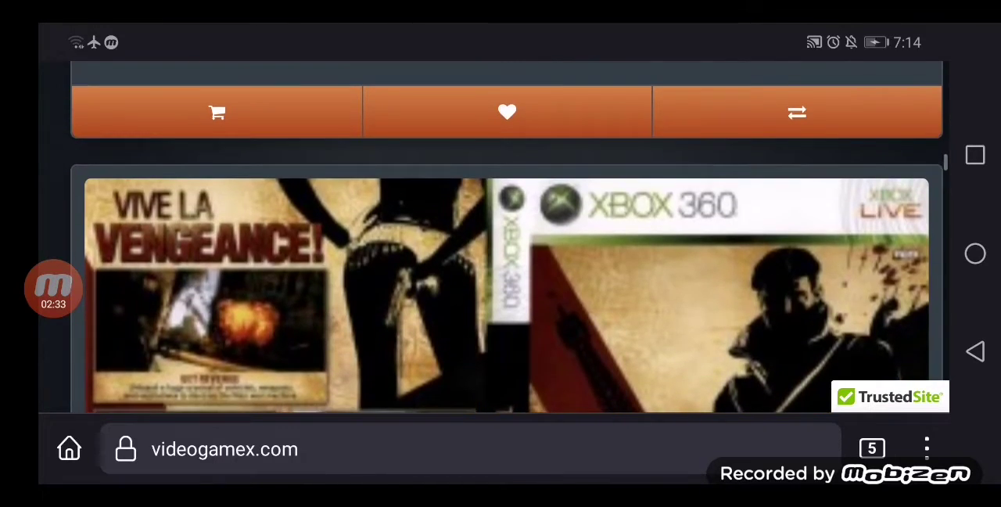
pyautogui.scroll(3, 500, 235)
pyautogui.scroll(3, 500, 234)
pyautogui.scroll(5, 501, 235)
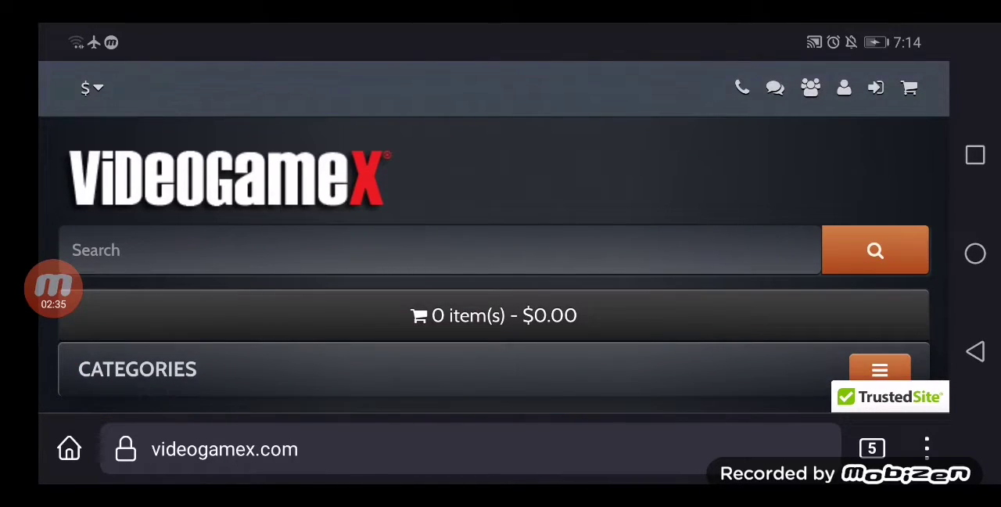
pyautogui.scroll(-1, 500, 274)
pyautogui.scroll(-2, 501, 274)
pyautogui.scroll(-2, 500, 274)
pyautogui.scroll(-1, 500, 274)
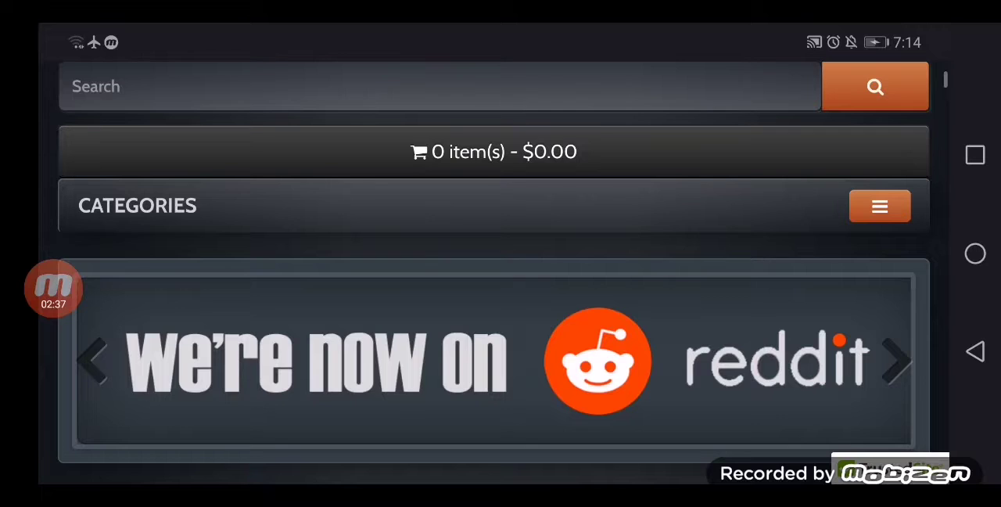
pyautogui.scroll(-1, 501, 273)
pyautogui.scroll(-2, 500, 274)
pyautogui.scroll(-2, 501, 274)
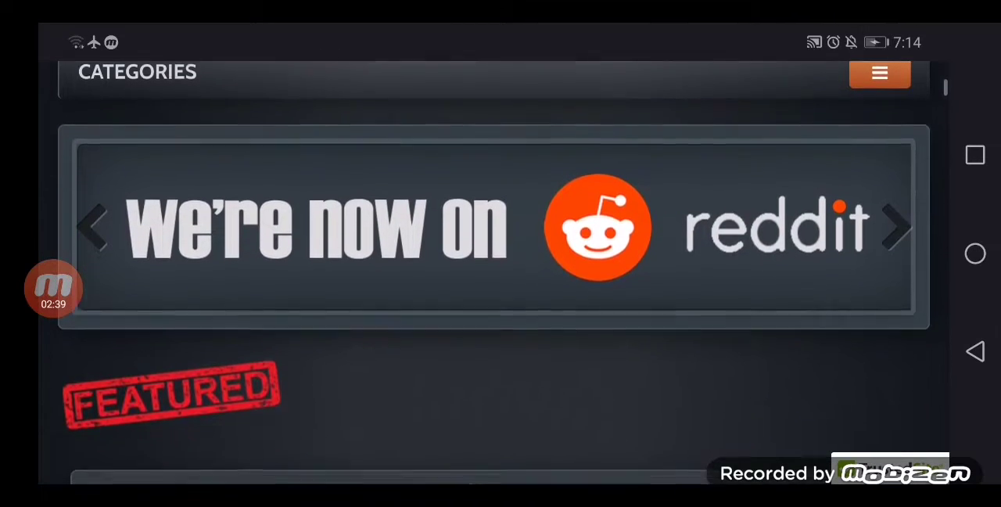
pyautogui.scroll(-1, 500, 274)
pyautogui.scroll(-2, 501, 273)
pyautogui.scroll(-1, 501, 273)
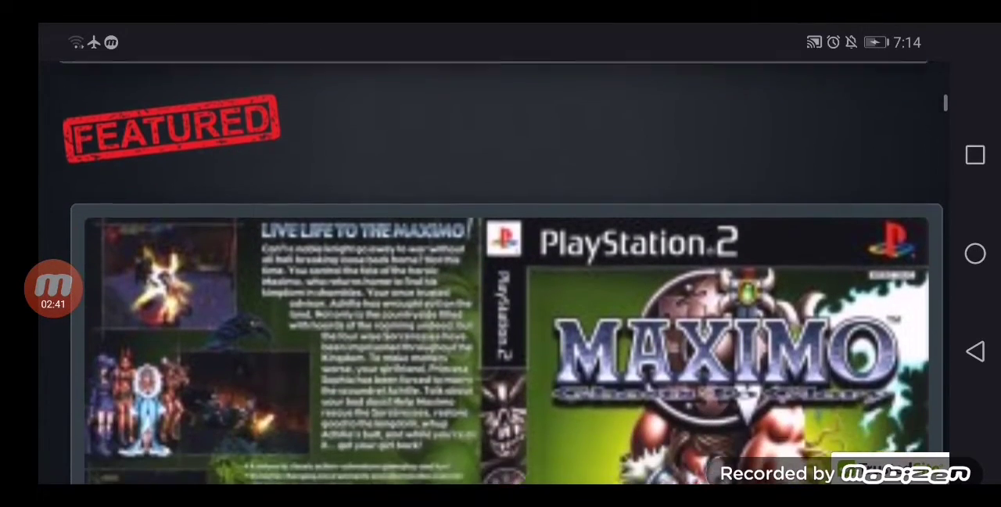
pyautogui.scroll(-1, 501, 274)
pyautogui.scroll(-1, 500, 274)
pyautogui.scroll(-2, 501, 274)
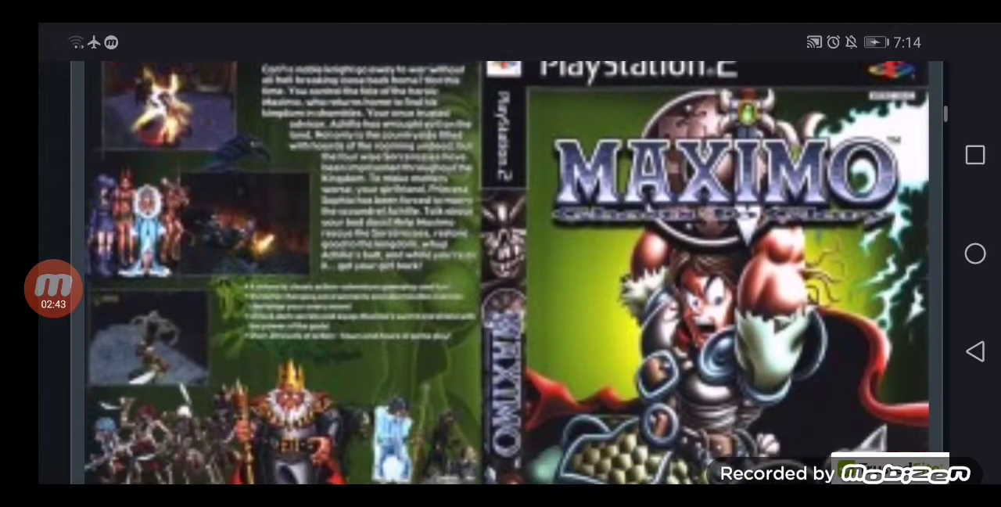
pyautogui.scroll(-1, 501, 274)
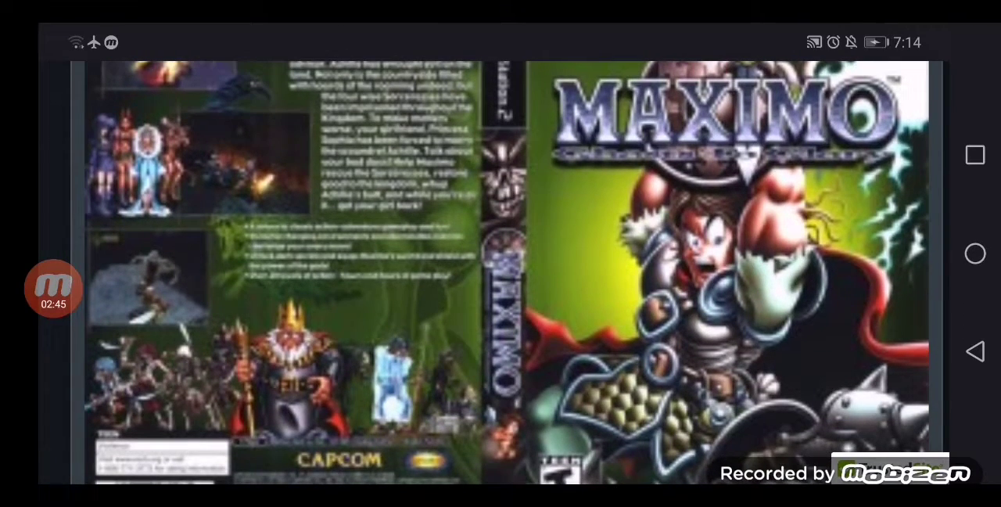
pyautogui.scroll(-2, 500, 274)
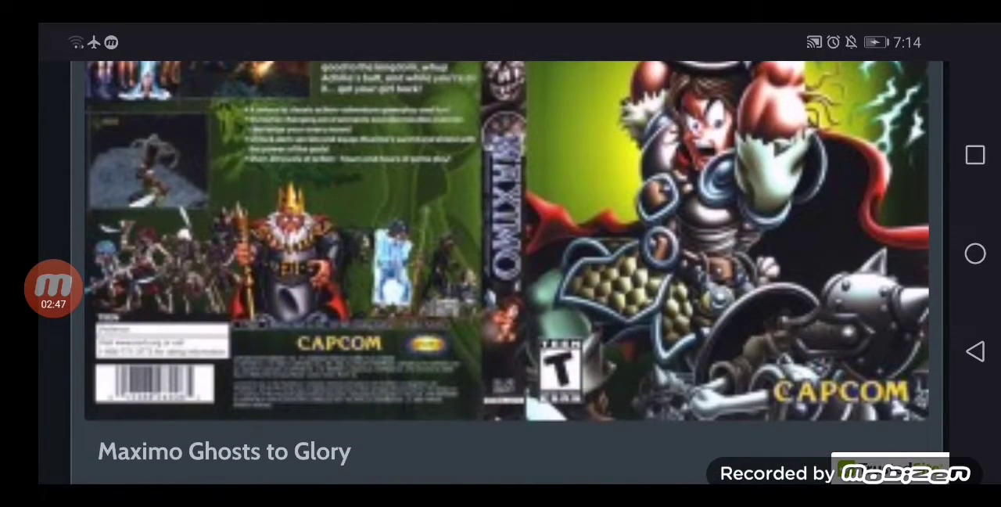
pyautogui.scroll(-1, 500, 274)
pyautogui.scroll(-2, 501, 274)
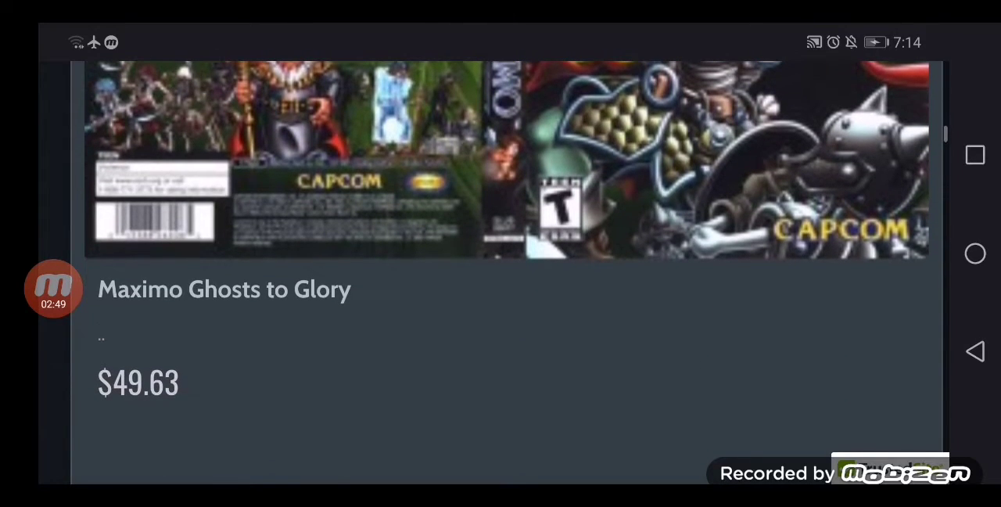
pyautogui.scroll(-2, 500, 274)
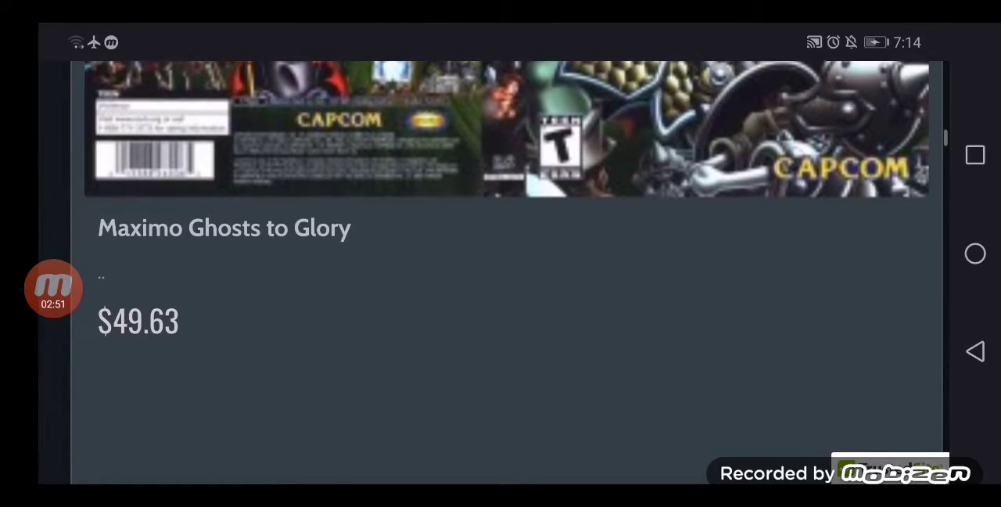
pyautogui.scroll(-1, 500, 274)
pyautogui.scroll(-1, 501, 274)
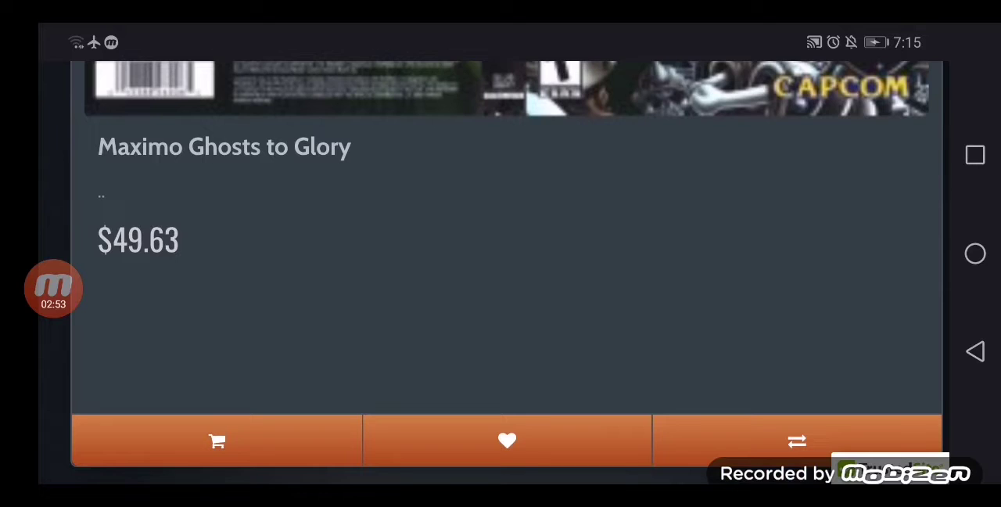
pyautogui.scroll(-1, 501, 274)
pyautogui.scroll(-2, 501, 274)
pyautogui.scroll(-1, 501, 273)
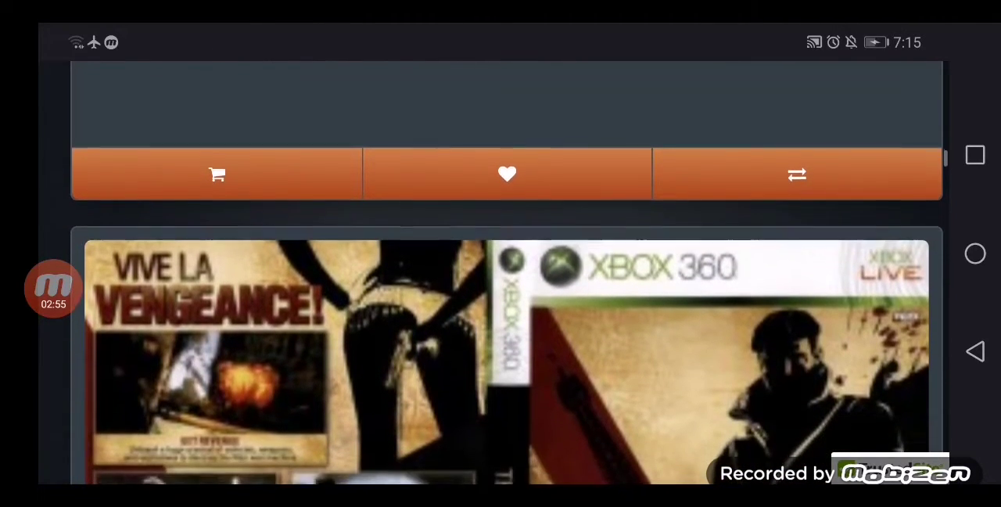
pyautogui.scroll(-1, 501, 274)
pyautogui.scroll(-1, 501, 274)
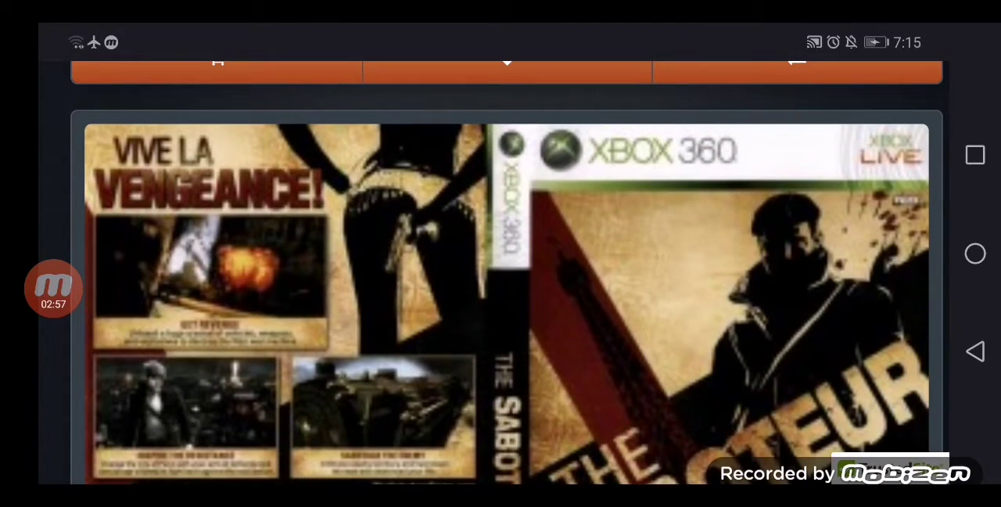
pyautogui.scroll(-1, 507, 273)
pyautogui.scroll(-1, 507, 273)
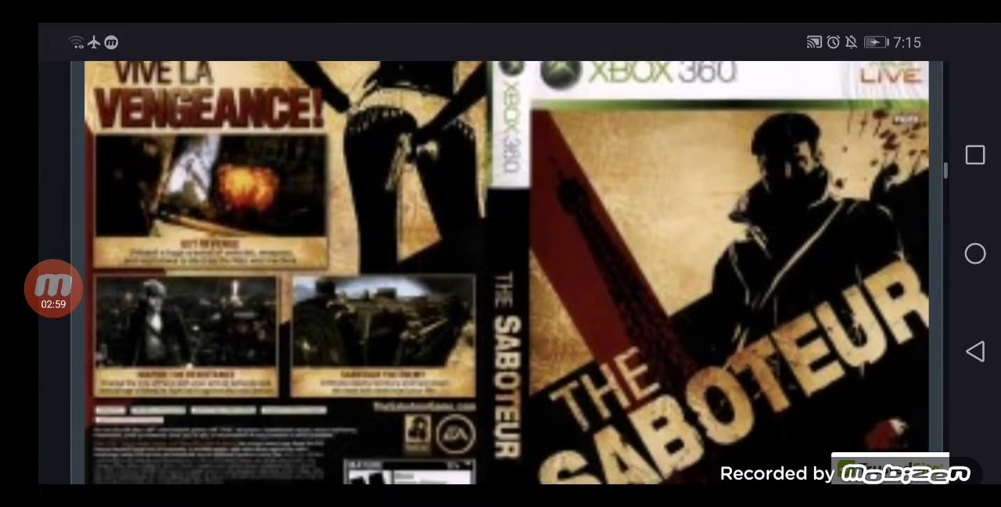
pyautogui.scroll(-1, 507, 273)
pyautogui.scroll(-1, 507, 273)
pyautogui.scroll(-1, 507, 273)
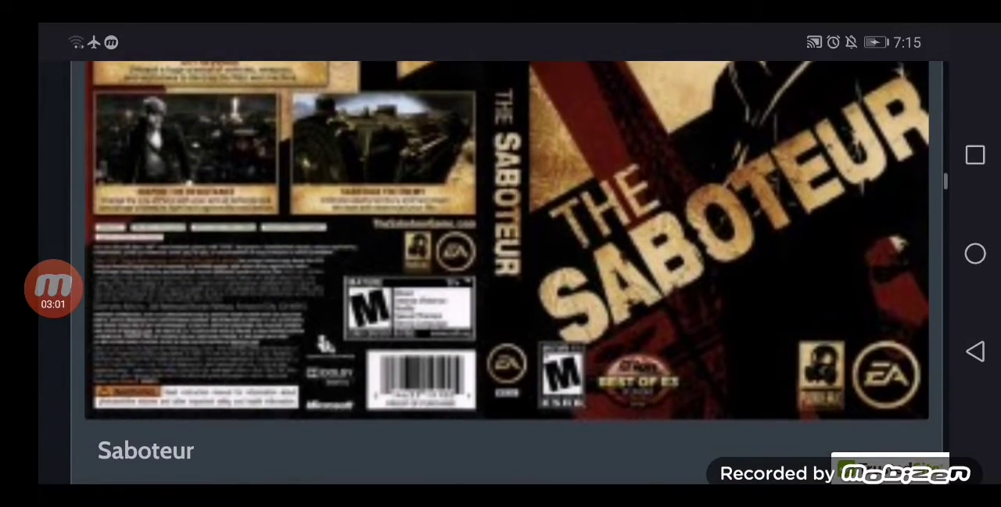
pyautogui.scroll(-1, 507, 273)
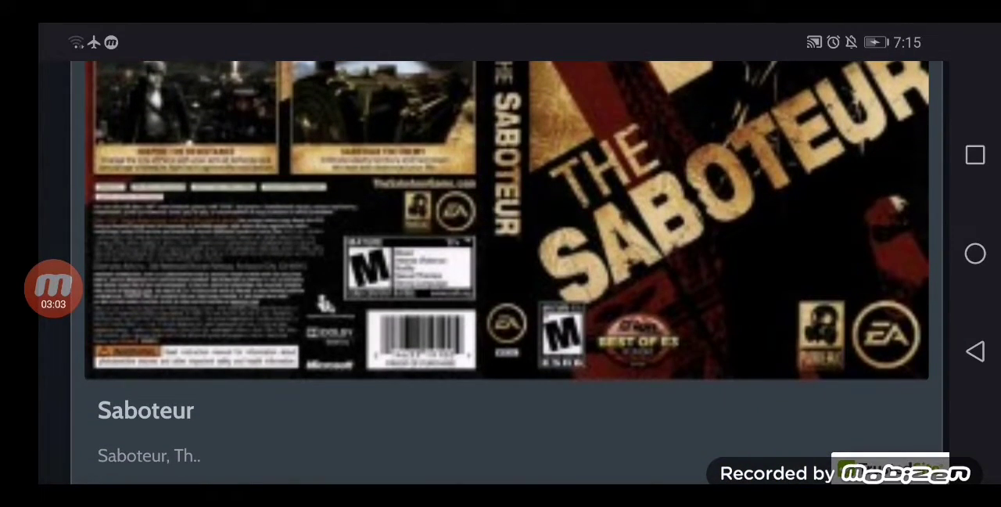
pyautogui.scroll(-2, 507, 273)
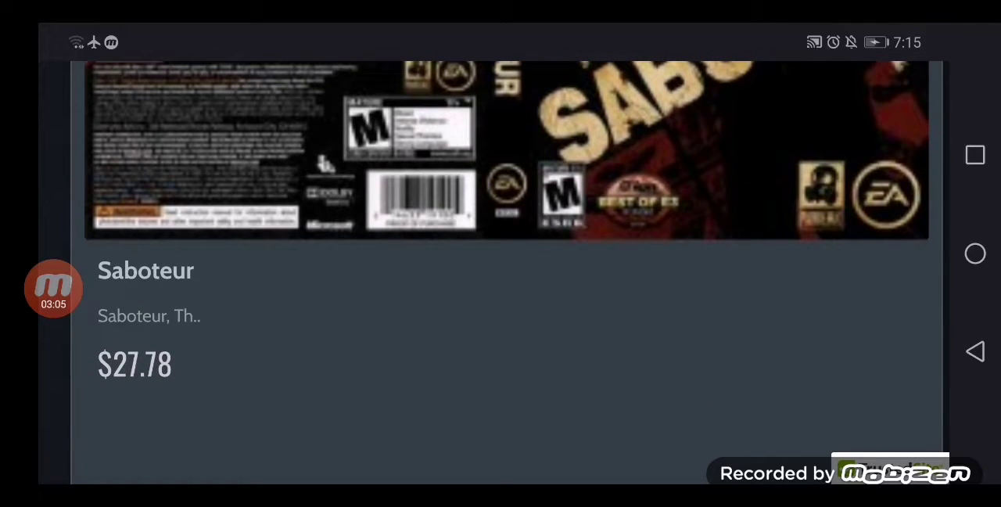
pyautogui.scroll(-3, 507, 273)
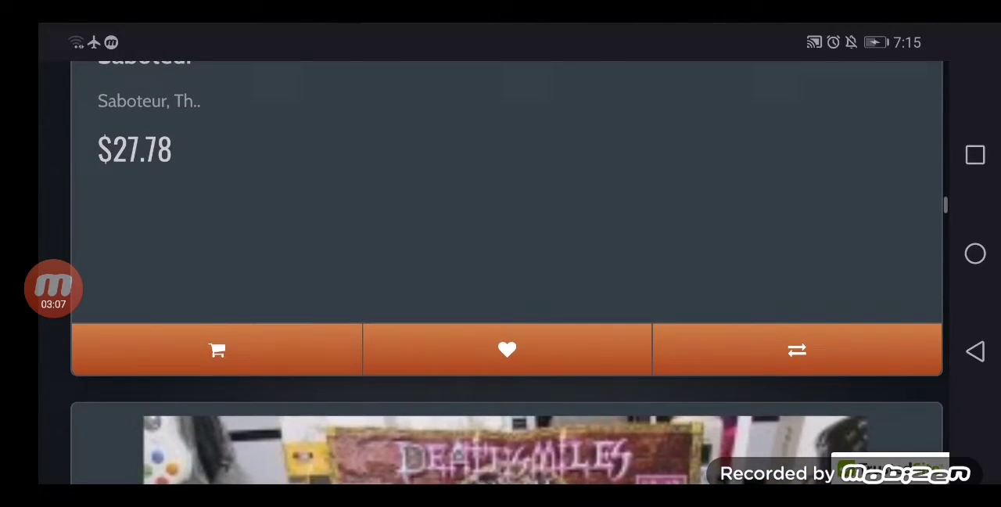
pyautogui.scroll(-1, 506, 273)
pyautogui.scroll(-1, 507, 273)
pyautogui.scroll(-1, 507, 273)
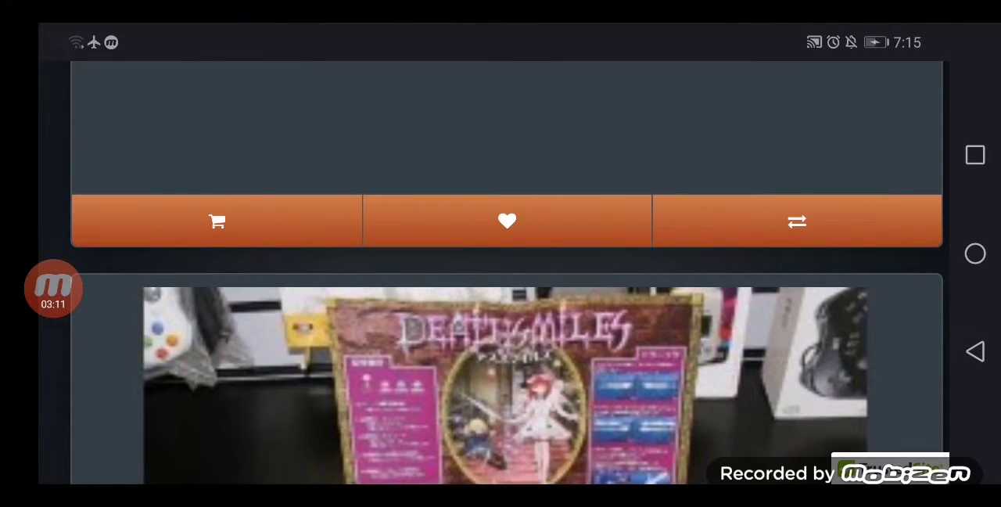
pyautogui.scroll(-1, 506, 273)
pyautogui.scroll(-1, 507, 273)
pyautogui.scroll(-1, 507, 272)
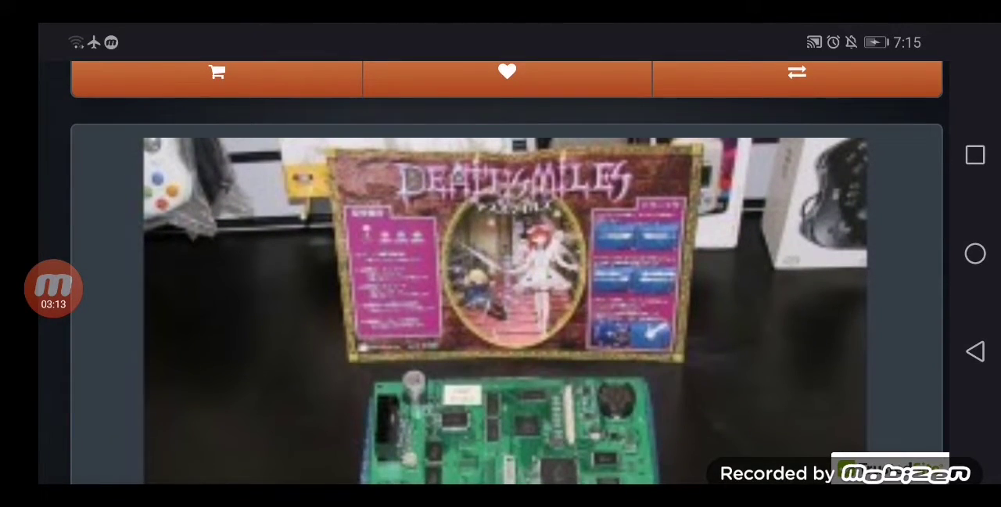
pyautogui.scroll(-1, 507, 273)
pyautogui.scroll(-1, 506, 273)
pyautogui.scroll(-1, 507, 273)
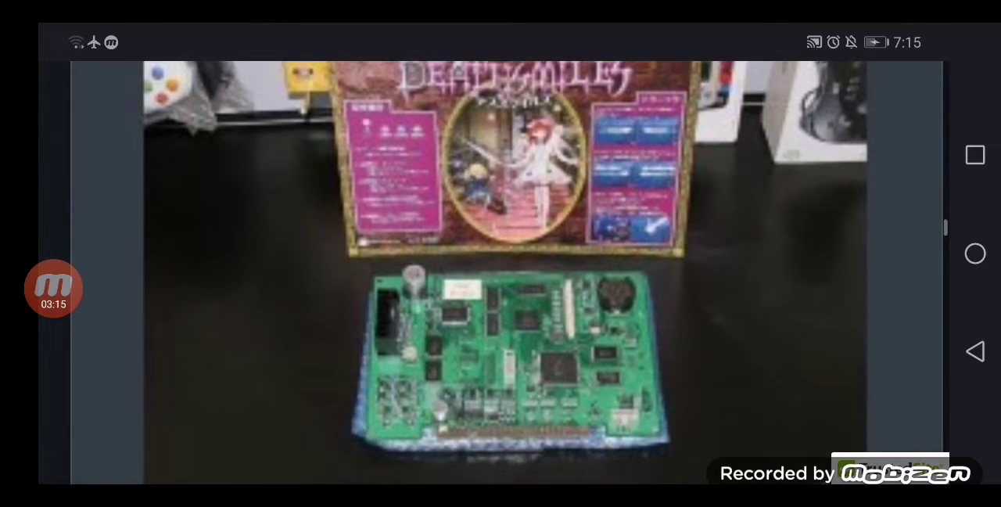
pyautogui.scroll(-3, 507, 273)
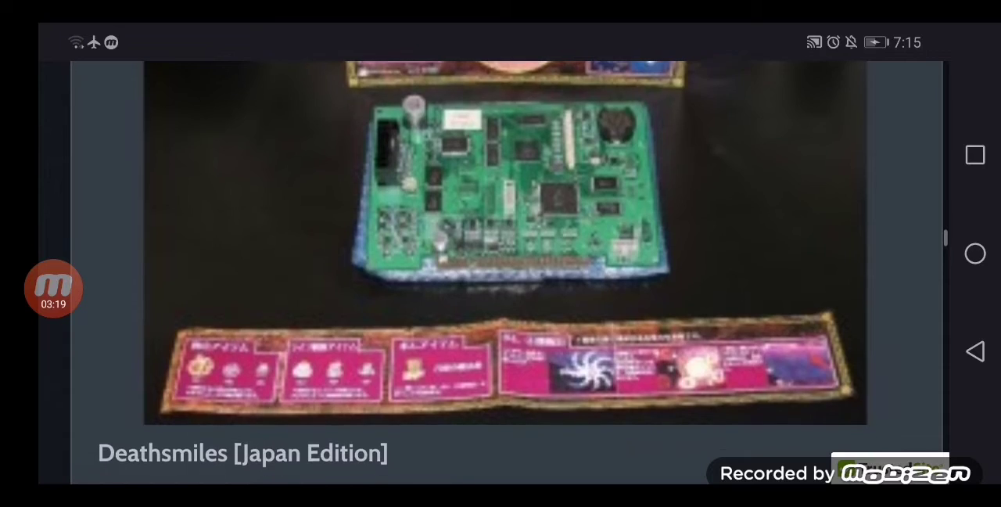
pyautogui.scroll(-1, 500, 266)
pyautogui.scroll(-5, 500, 266)
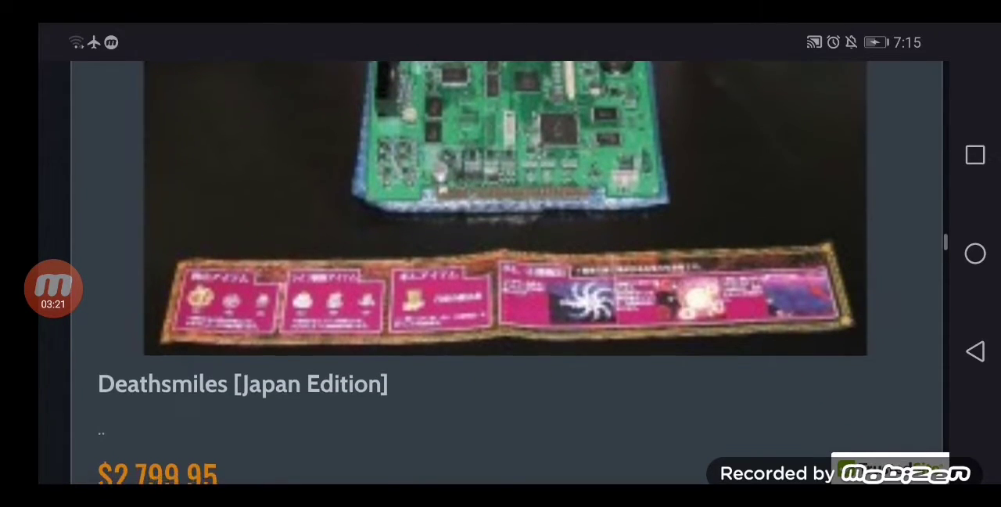
pyautogui.scroll(-1, 501, 266)
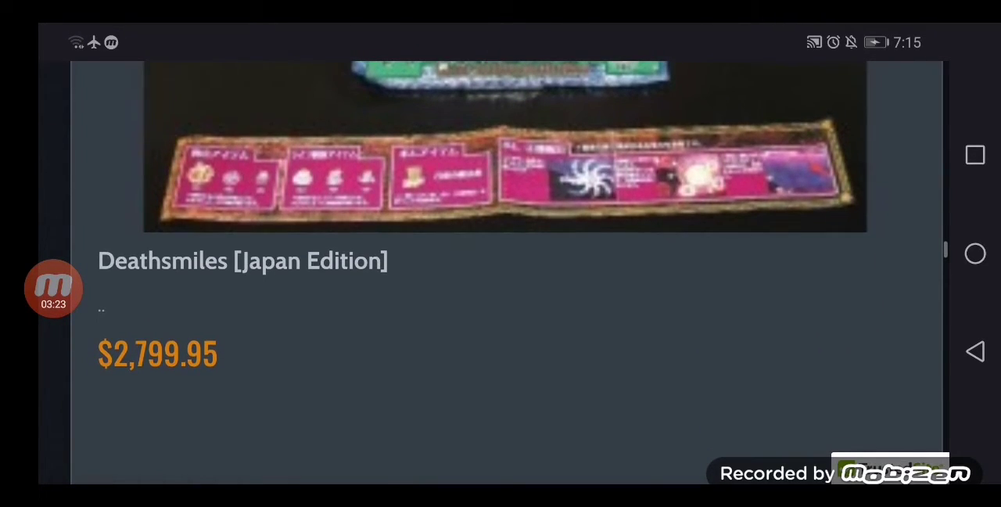
pyautogui.scroll(-5, 501, 266)
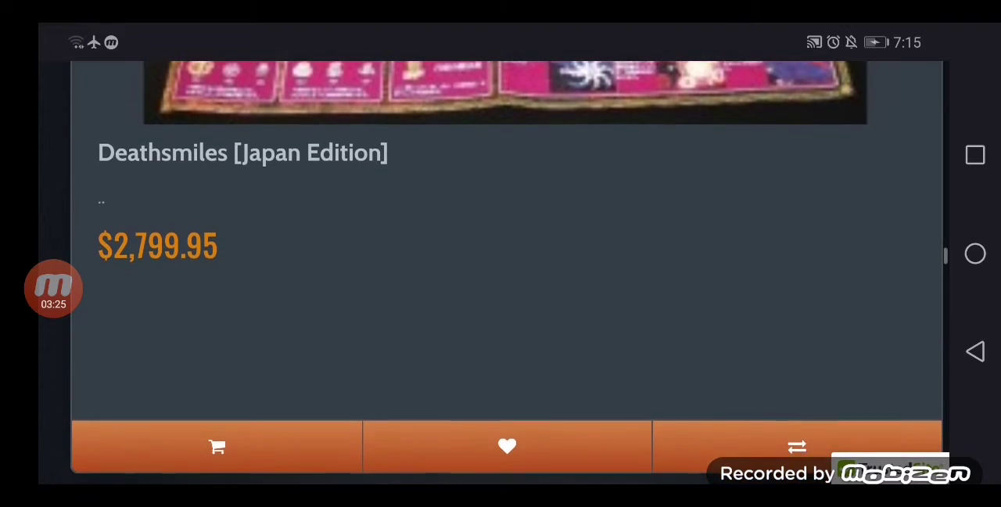
pyautogui.scroll(-2, 500, 266)
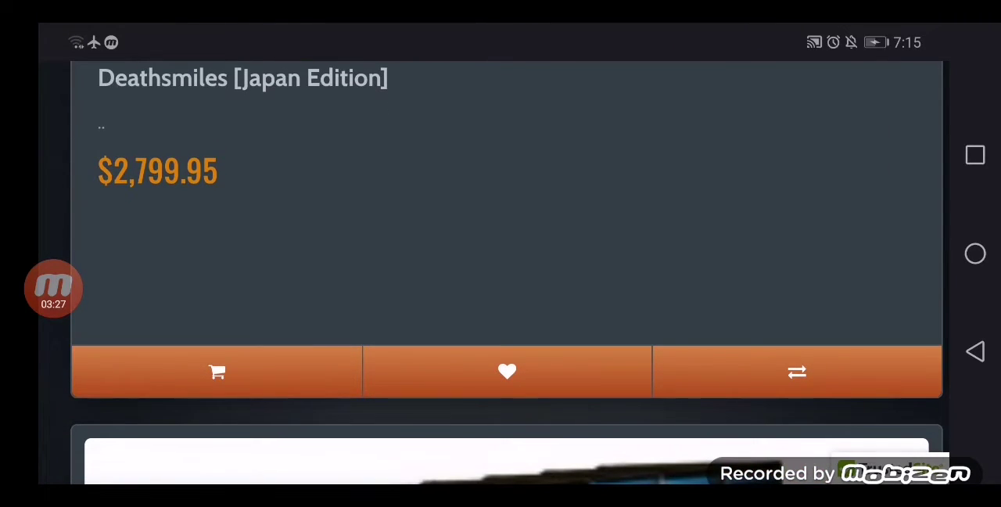
pyautogui.scroll(-3, 501, 266)
pyautogui.scroll(-2, 500, 266)
pyautogui.scroll(-2, 500, 266)
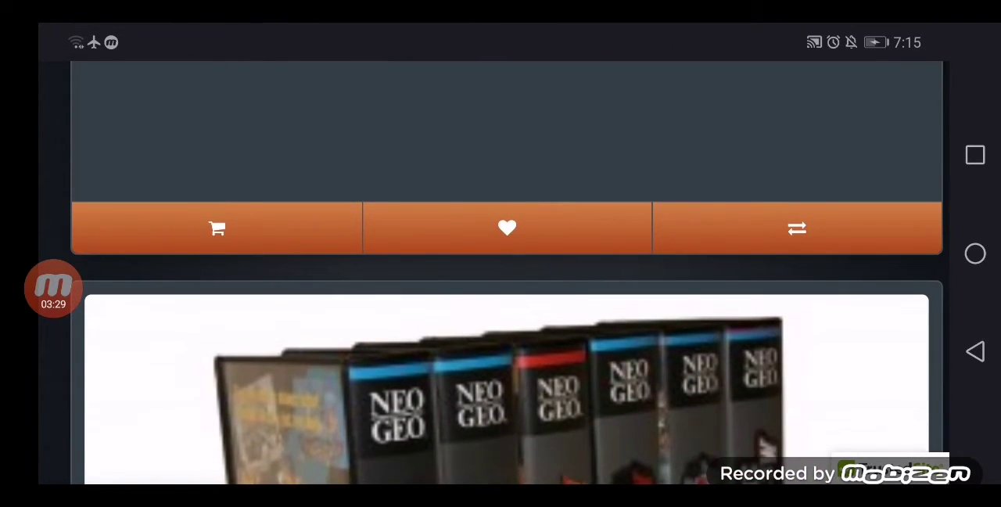
pyautogui.scroll(-3, 500, 312)
pyautogui.scroll(-2, 501, 313)
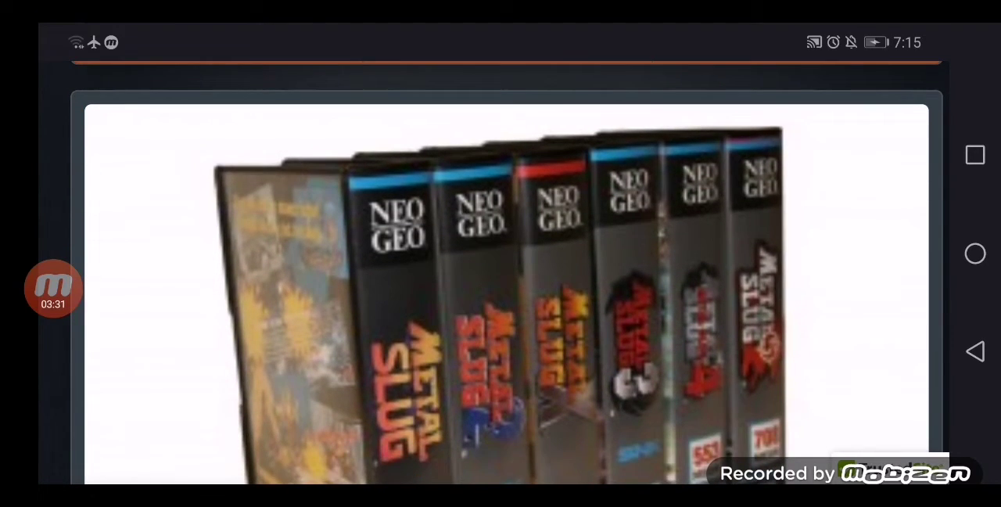
pyautogui.scroll(-1, 501, 274)
pyautogui.scroll(-2, 501, 274)
pyautogui.scroll(-2, 500, 274)
pyautogui.scroll(-2, 500, 274)
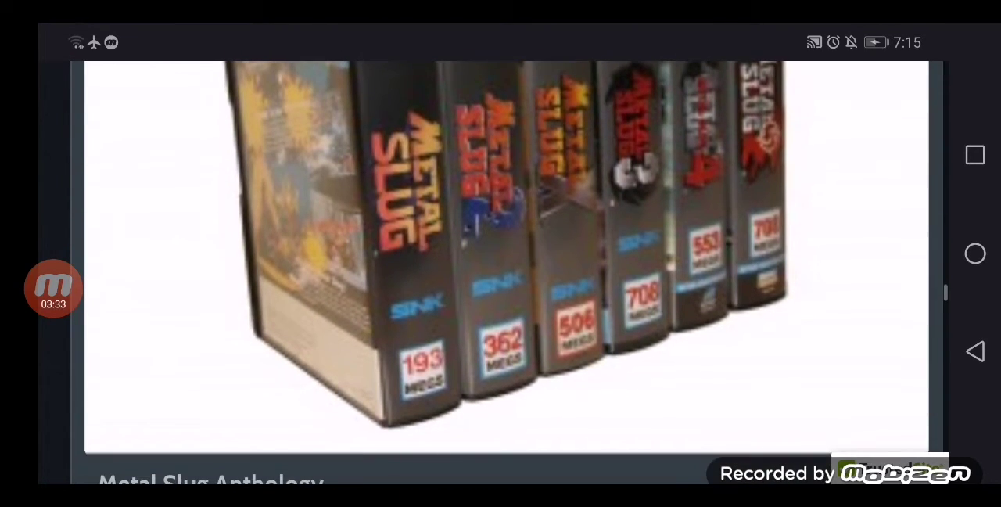
pyautogui.scroll(-1, 507, 274)
pyautogui.scroll(-1, 507, 274)
pyautogui.scroll(-1, 506, 274)
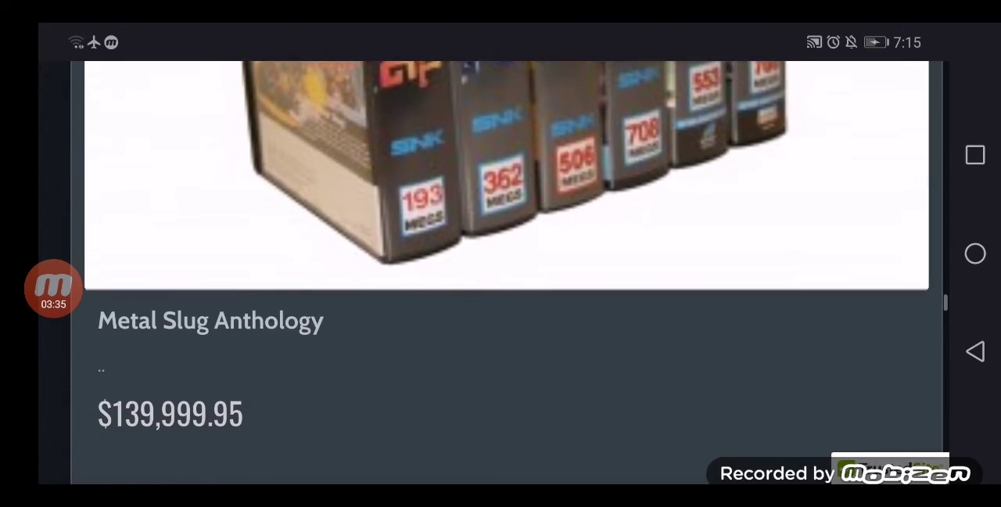
pyautogui.scroll(-2, 507, 274)
pyautogui.scroll(-1, 506, 274)
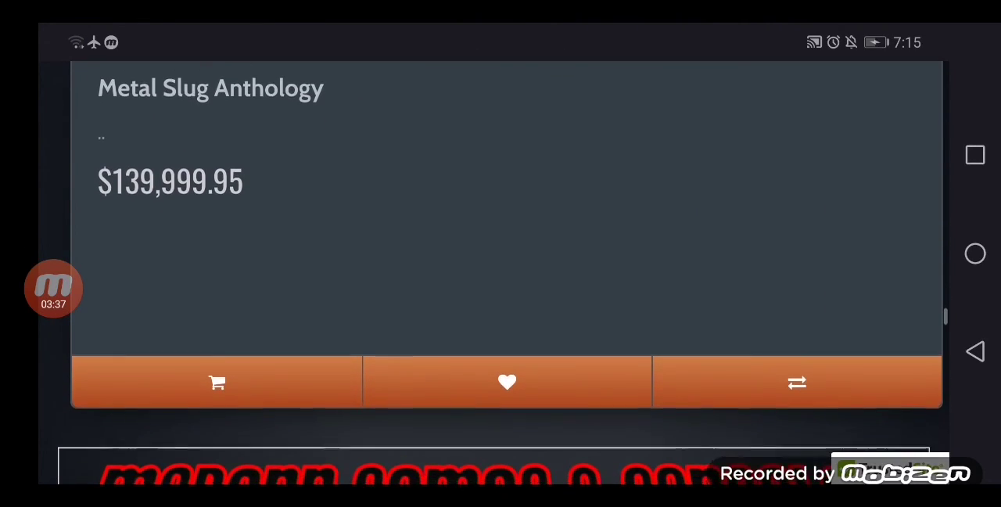
pyautogui.scroll(-1, 506, 274)
pyautogui.scroll(-2, 506, 274)
pyautogui.scroll(-2, 507, 274)
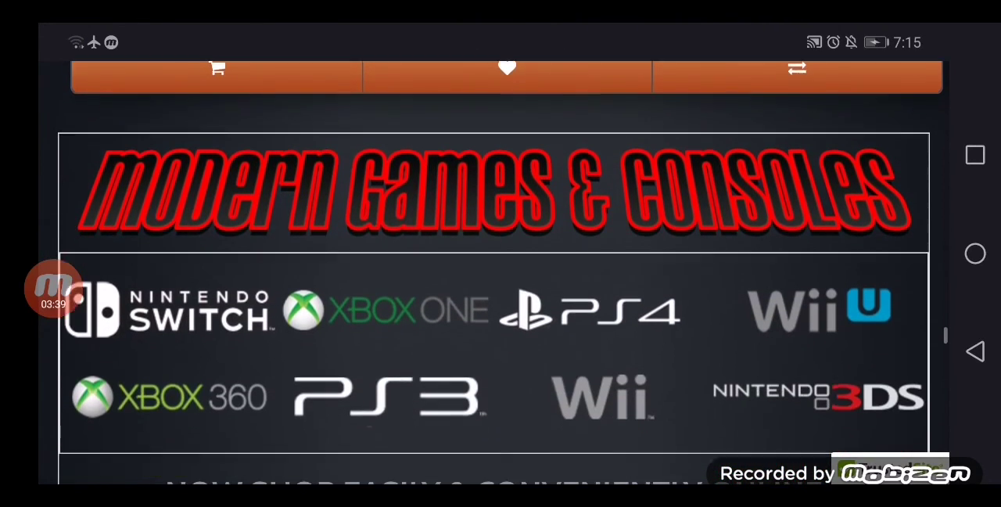
pyautogui.scroll(-1, 507, 274)
pyautogui.scroll(-2, 495, 274)
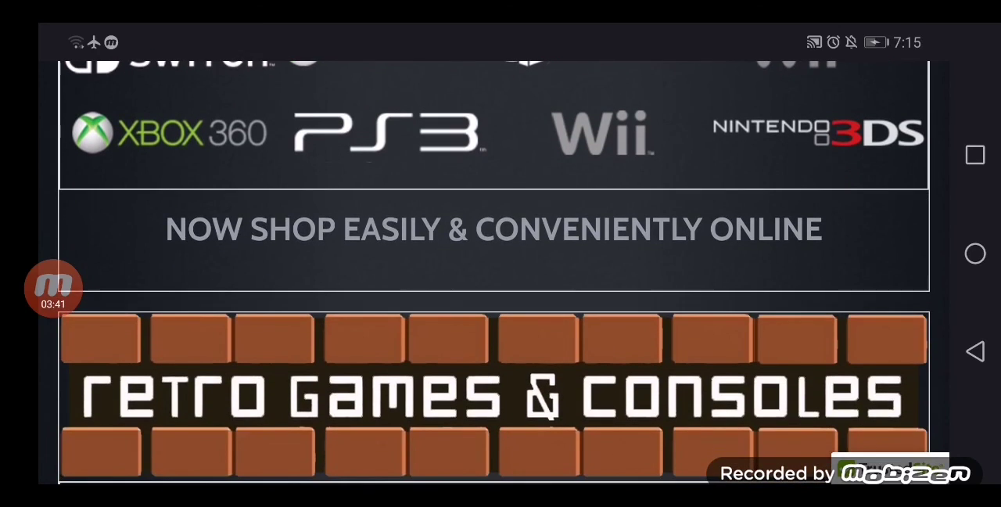
pyautogui.scroll(-3, 494, 273)
pyautogui.scroll(-4, 495, 274)
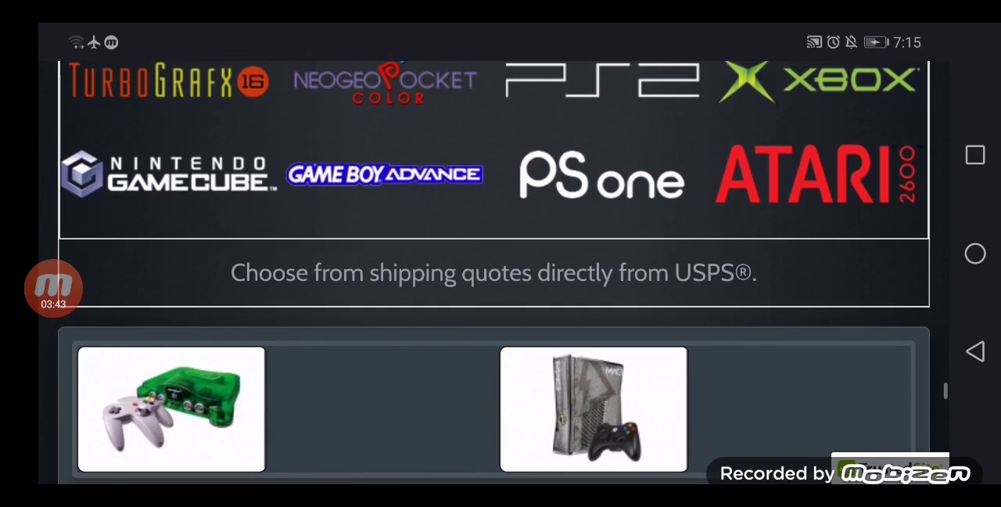